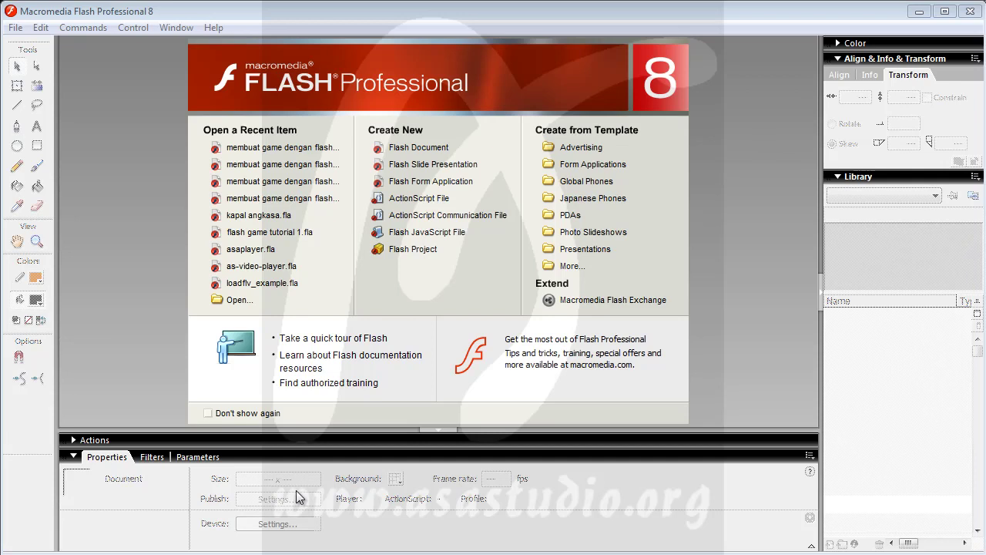
Open the recent file "membuat game dengan flash, pesawat dan kontrol.fla"
{"action": "left_click", "coordinate": [15, 30]}
{"action": "mouse_move", "coordinate": [45, 99]}
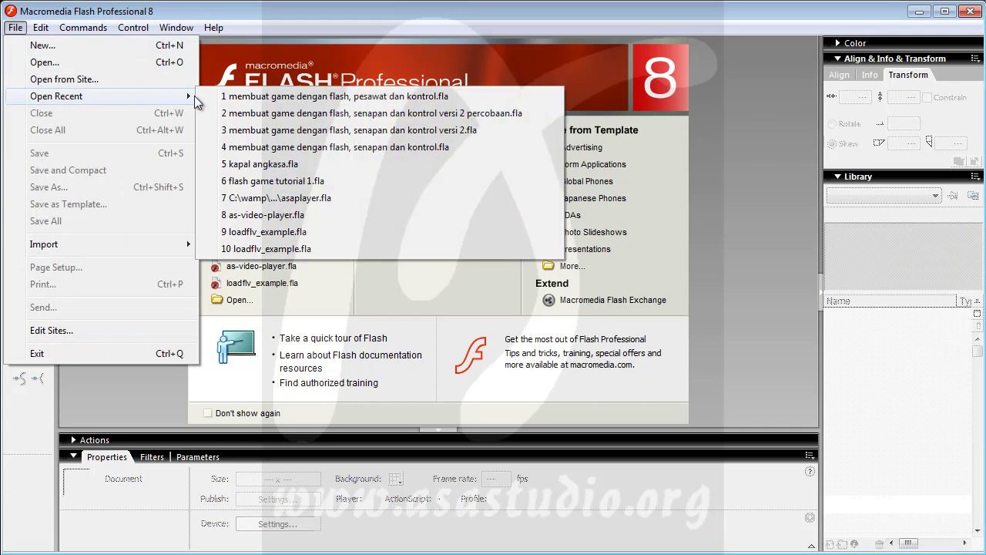
{"action": "left_click", "coordinate": [322, 99]}
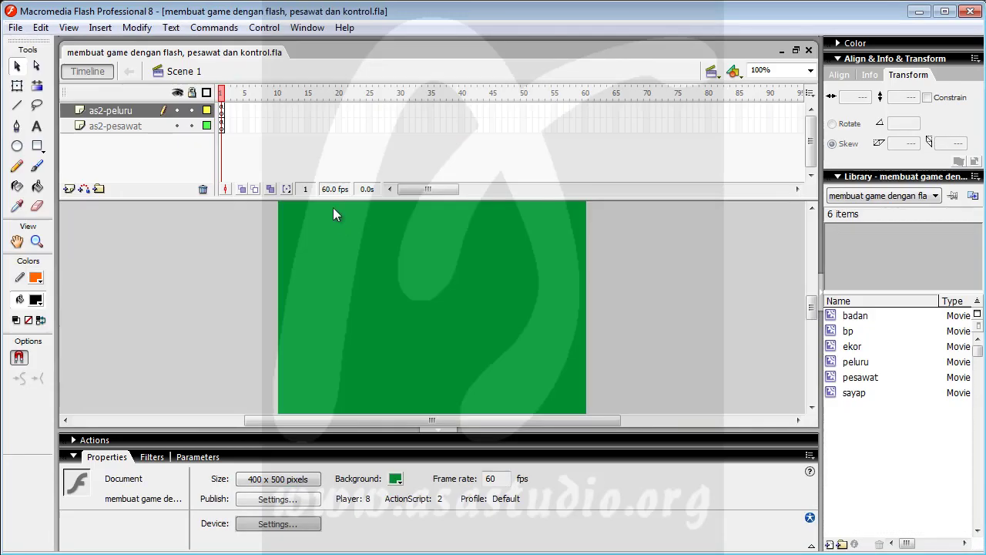
Save the document under the new name "membuat game dengan flash, pesawat ruang angkasa dan kontrol.fla"
{"action": "left_click", "coordinate": [15, 28]}
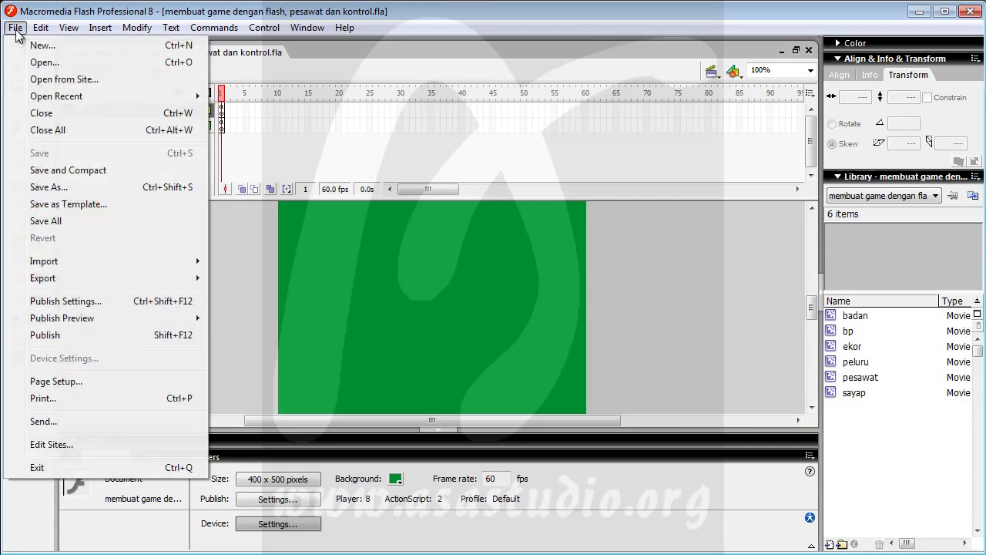
{"action": "left_click", "coordinate": [48, 187]}
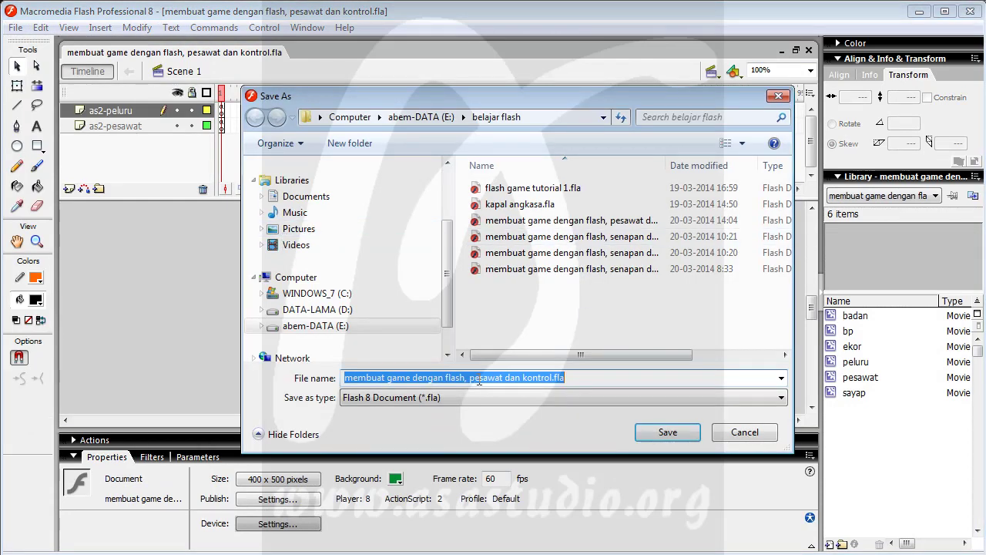
{"action": "left_click", "coordinate": [505, 377]}
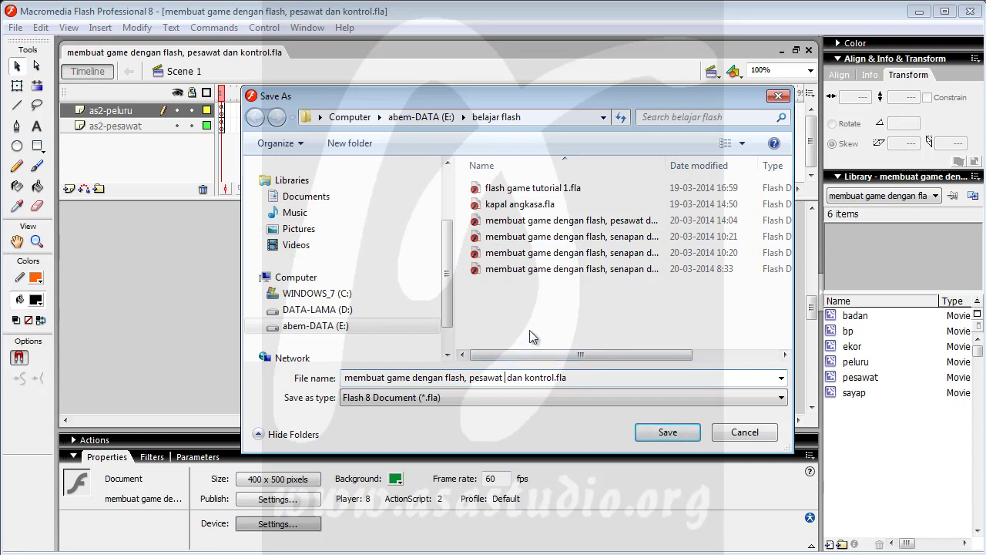
{"action": "type", "text": "ruang angkasa"}
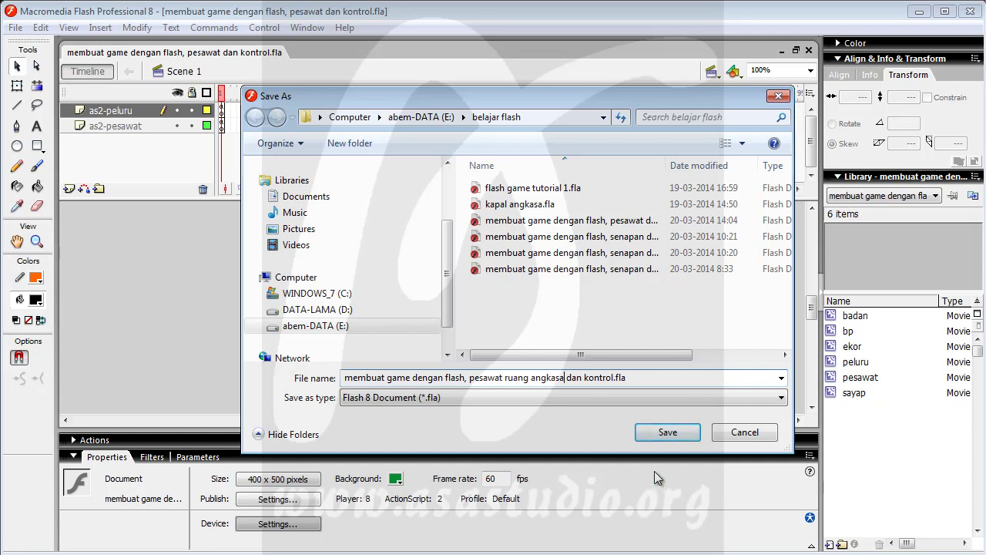
{"action": "left_click", "coordinate": [680, 435]}
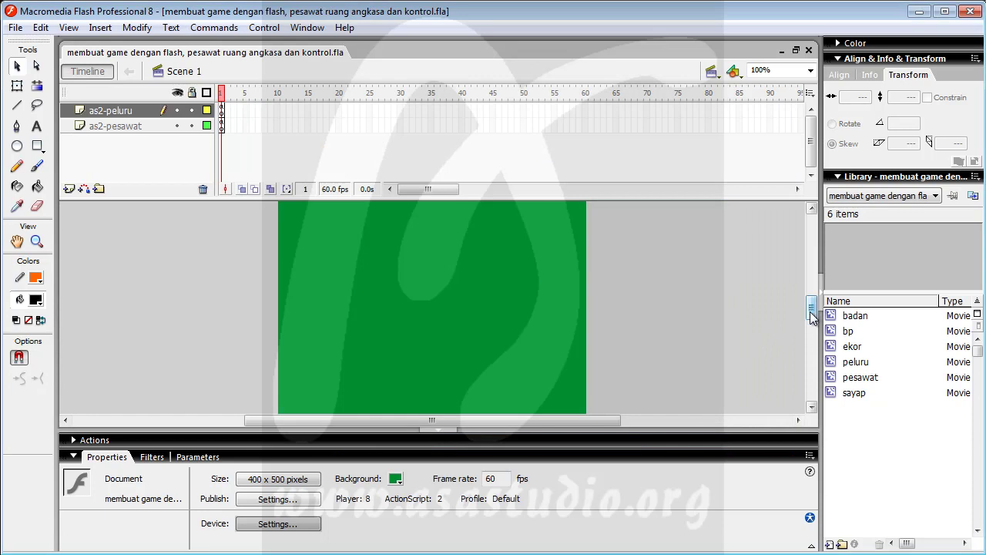
Draw an oval about 64 by 87 px near the stage's upper-left area on the as2-peluru layer and delete its outline
{"action": "left_click_drag", "start_coordinate": [814, 315], "coordinate": [813, 301]}
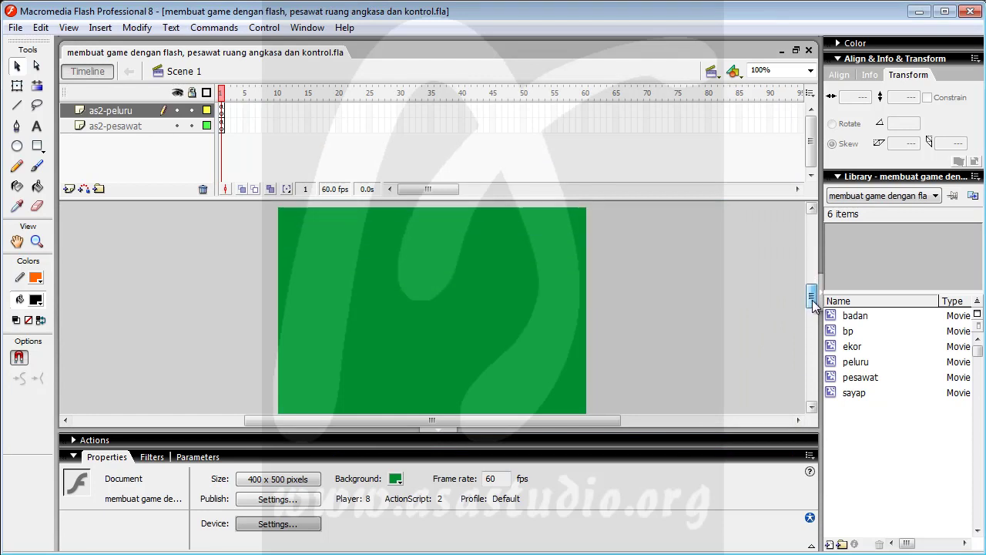
{"action": "left_click", "coordinate": [17, 147]}
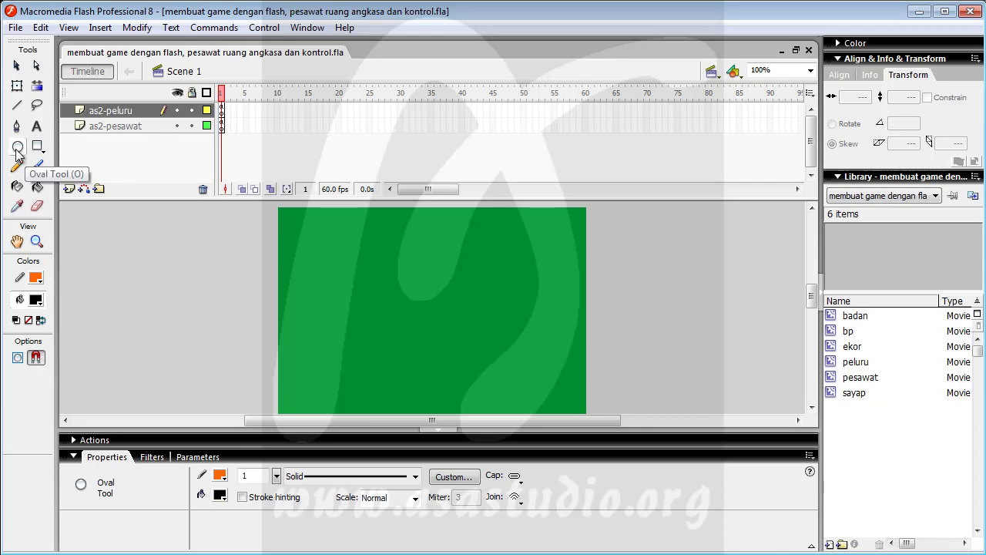
{"action": "left_click_drag", "start_coordinate": [316, 260], "coordinate": [365, 328]}
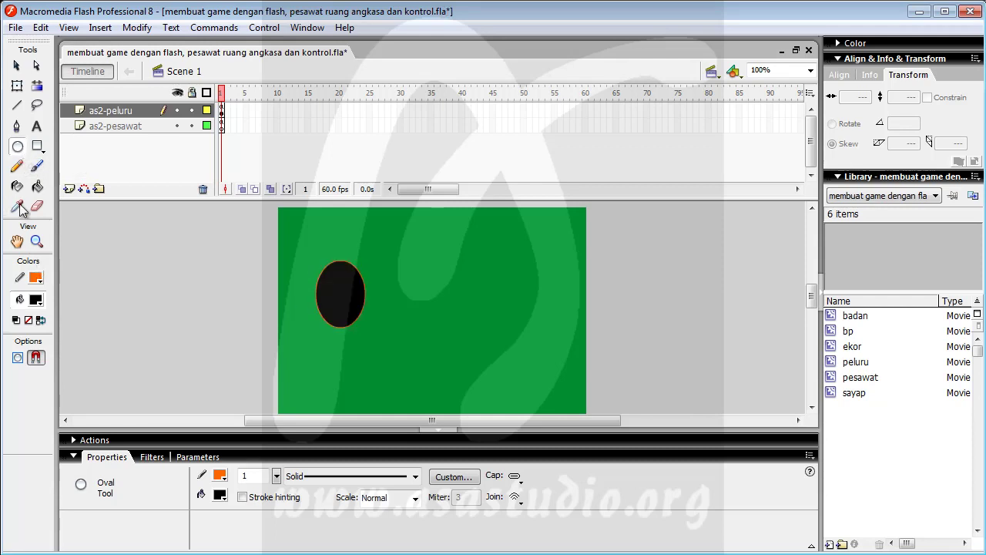
{"action": "left_click", "coordinate": [15, 66]}
{"action": "left_click", "coordinate": [328, 324]}
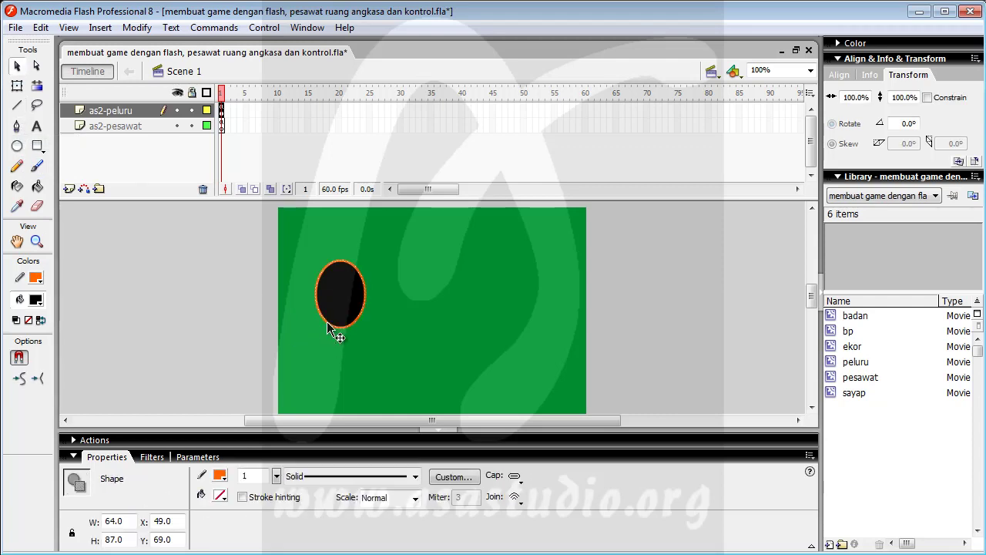
{"action": "key", "text": "Delete"}
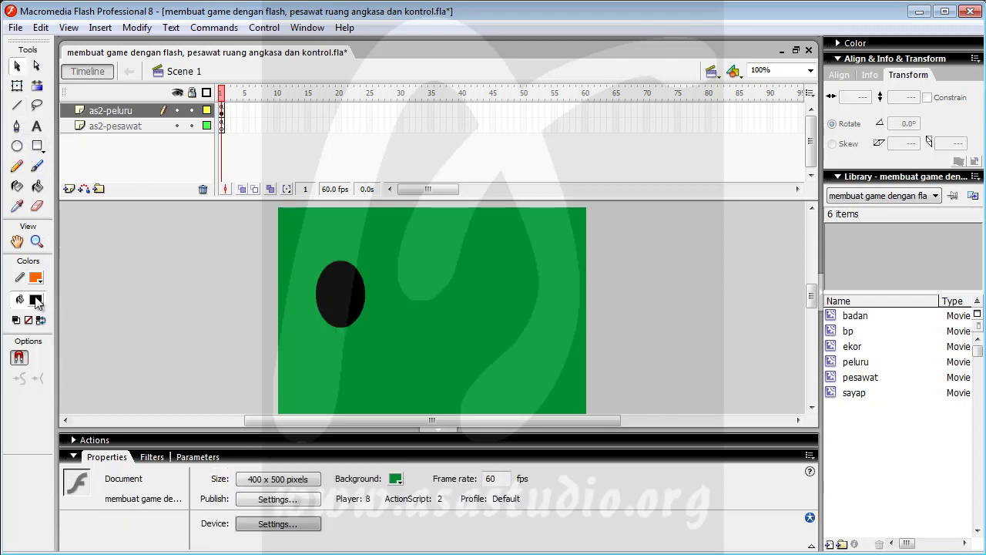
Fill the oval with the white-to-black radial gradient
{"action": "left_click", "coordinate": [36, 301]}
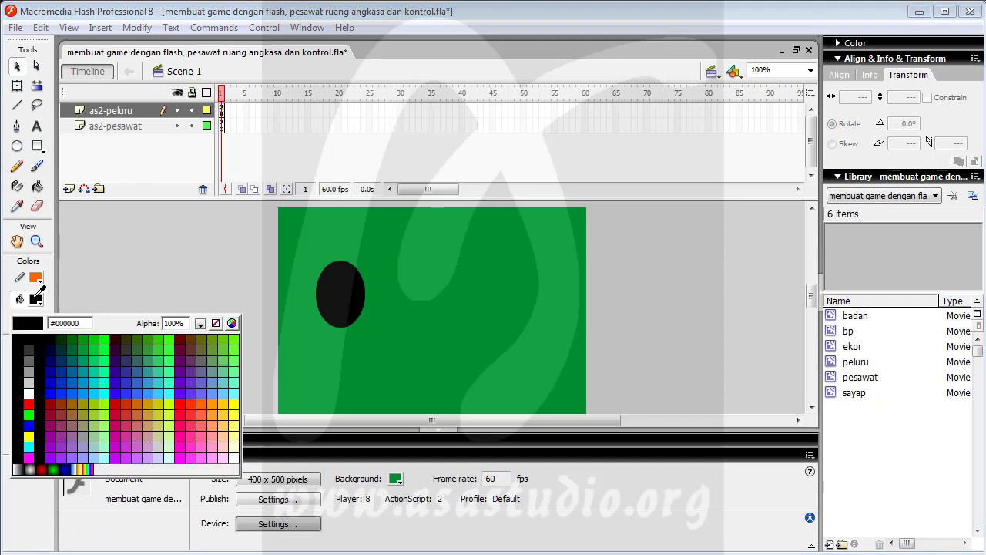
{"action": "left_click", "coordinate": [31, 466]}
{"action": "left_click", "coordinate": [337, 307]}
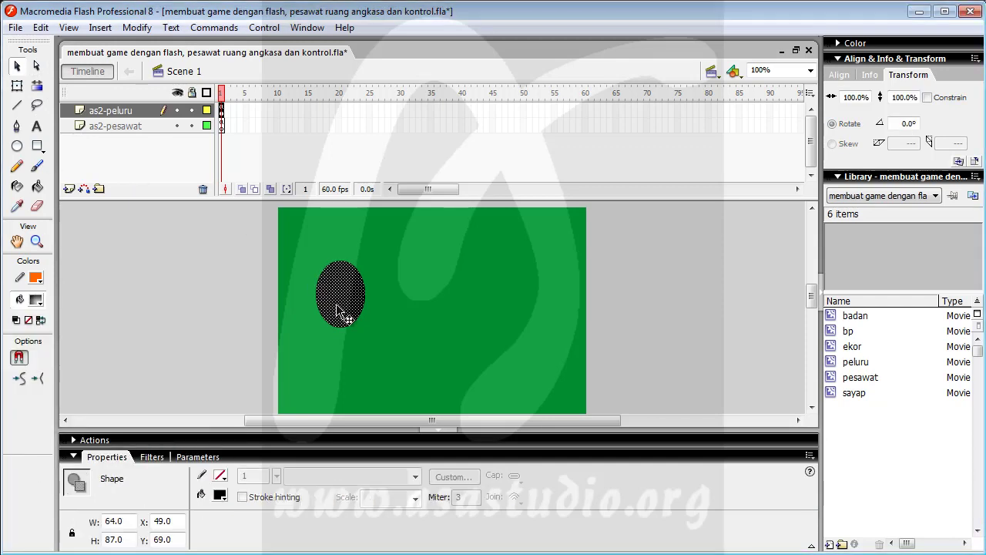
{"action": "left_click", "coordinate": [37, 302]}
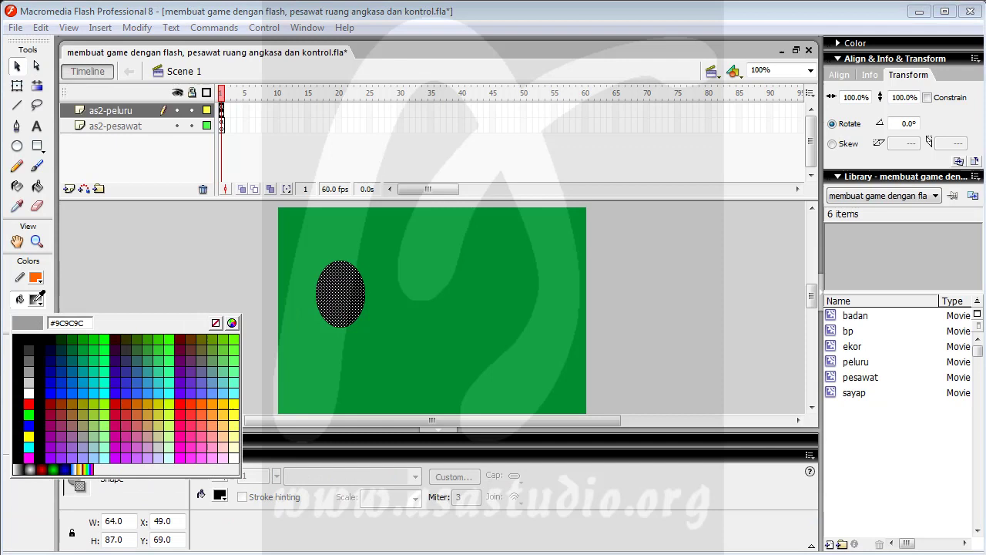
{"action": "left_click", "coordinate": [30, 467]}
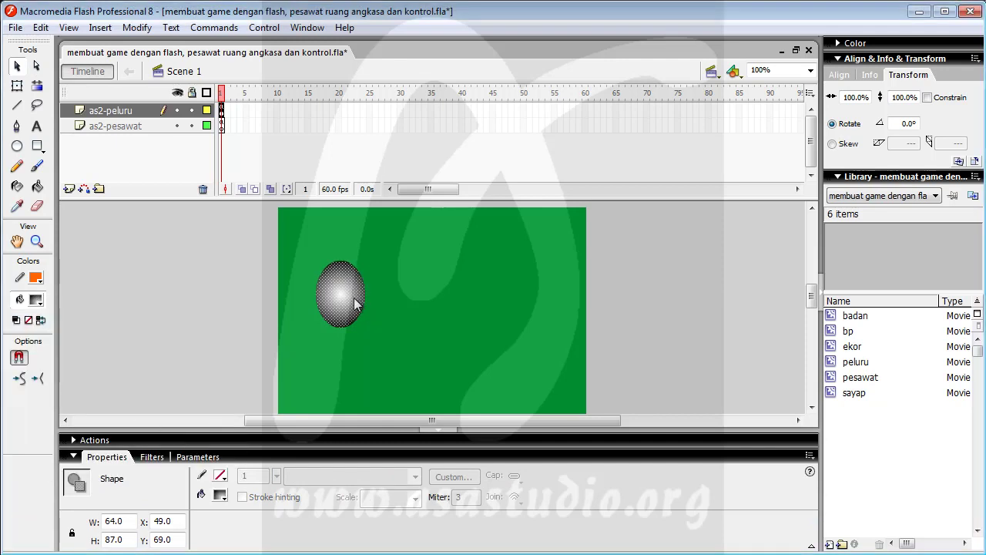
{"action": "left_click", "coordinate": [376, 322]}
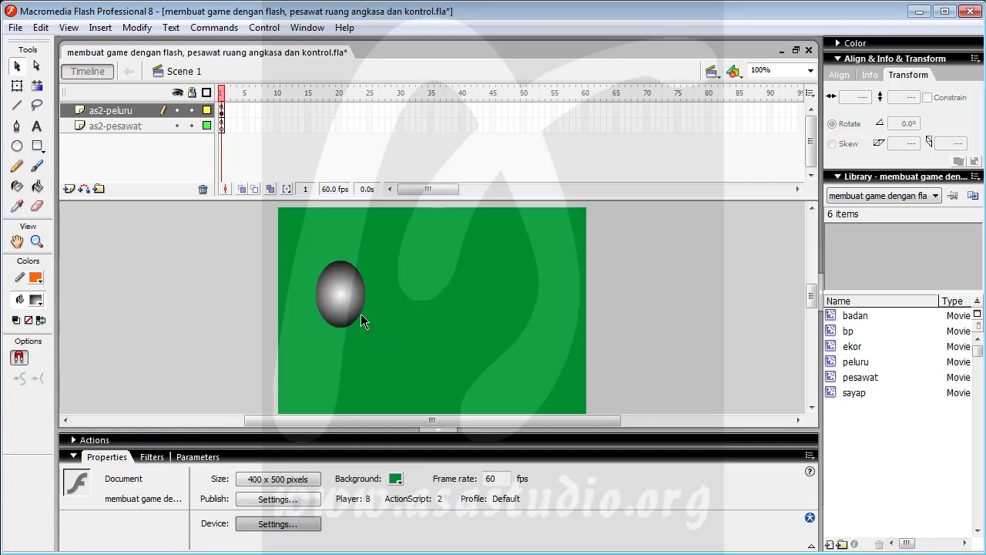
Pull the oval's lower-right edge into a pointed tail, making the shape about 126 px wide, and enlarge its gradient out to the tip
{"action": "left_click_drag", "start_coordinate": [361, 314], "coordinate": [406, 312]}
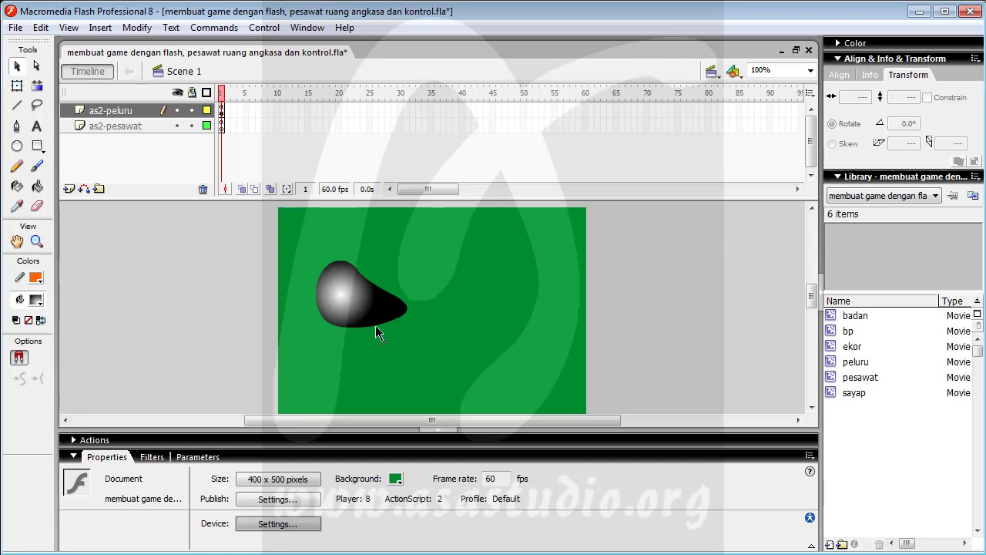
{"action": "left_click_drag", "start_coordinate": [372, 325], "coordinate": [413, 323]}
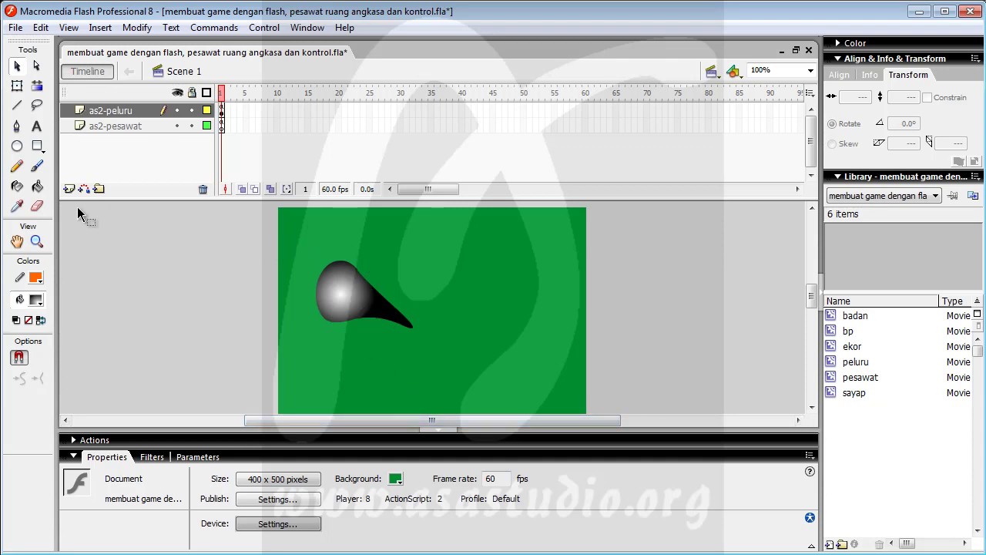
{"action": "left_click", "coordinate": [343, 300]}
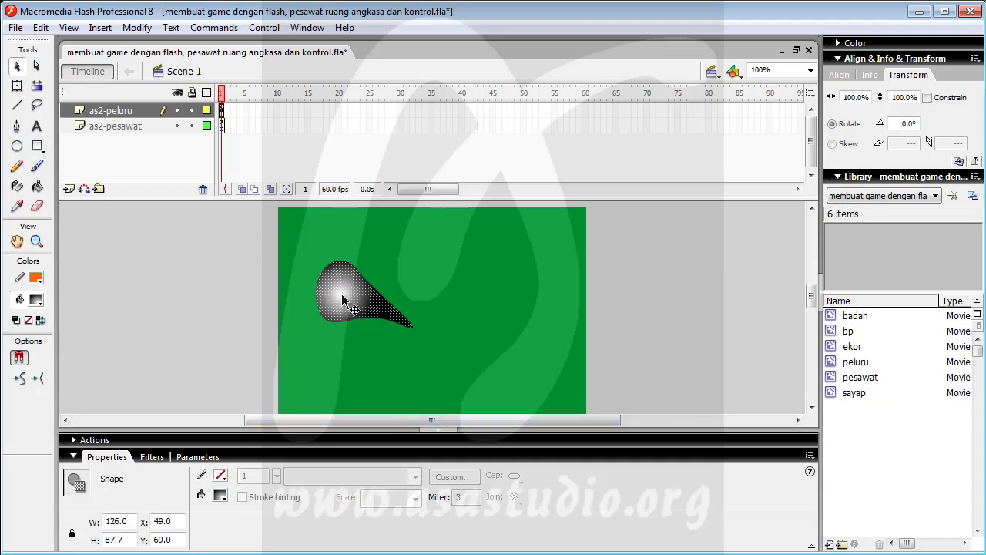
{"action": "left_click", "coordinate": [37, 86]}
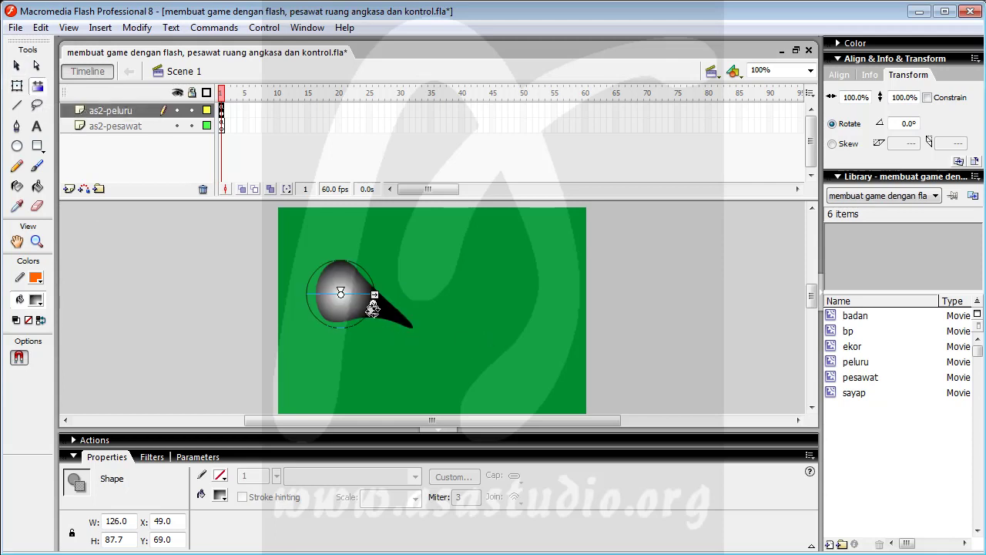
{"action": "left_click_drag", "start_coordinate": [376, 294], "coordinate": [410, 320]}
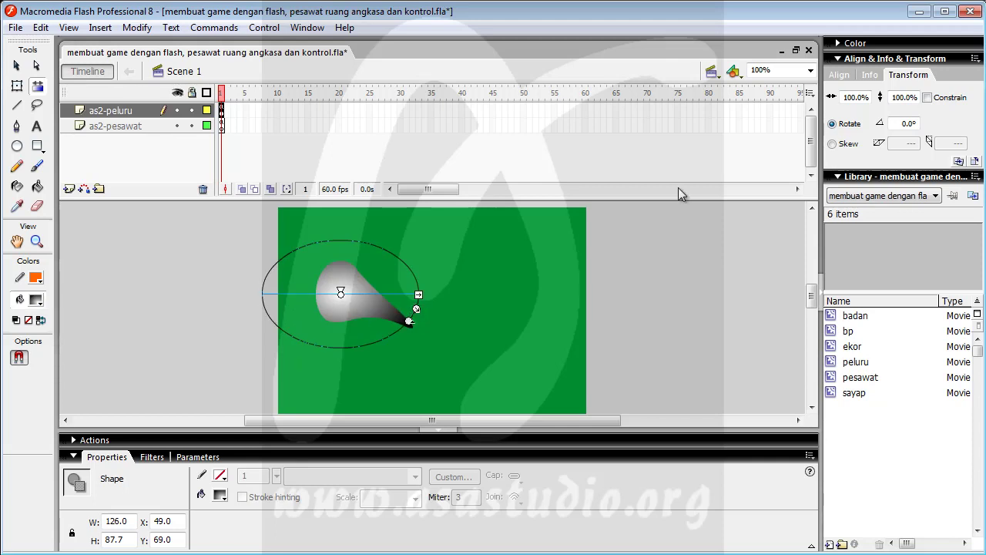
Add a middle grey stop #888888 to the shape's radial gradient and set its outer stop to #262626
{"action": "left_click", "coordinate": [855, 43]}
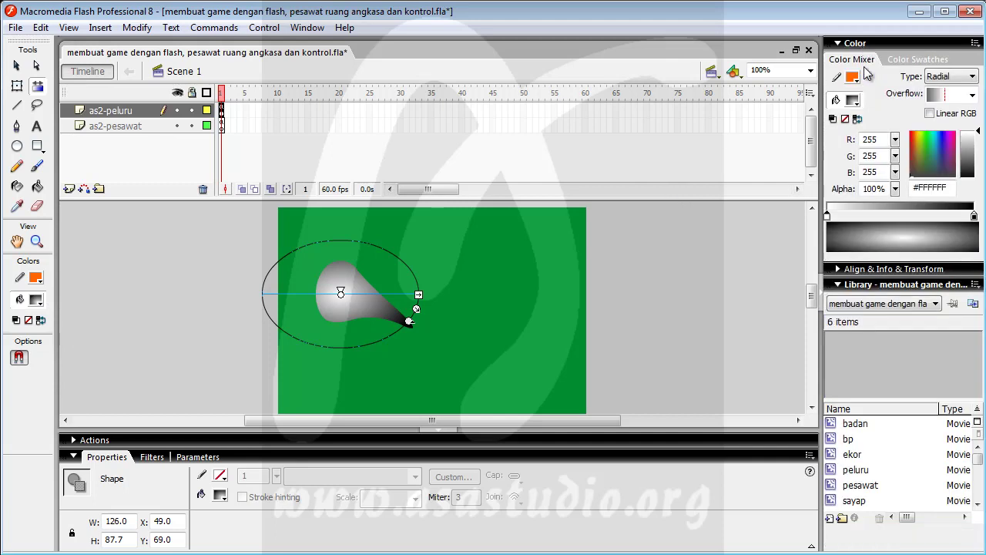
{"action": "left_click", "coordinate": [879, 214]}
{"action": "left_click_drag", "start_coordinate": [979, 148], "coordinate": [978, 163]}
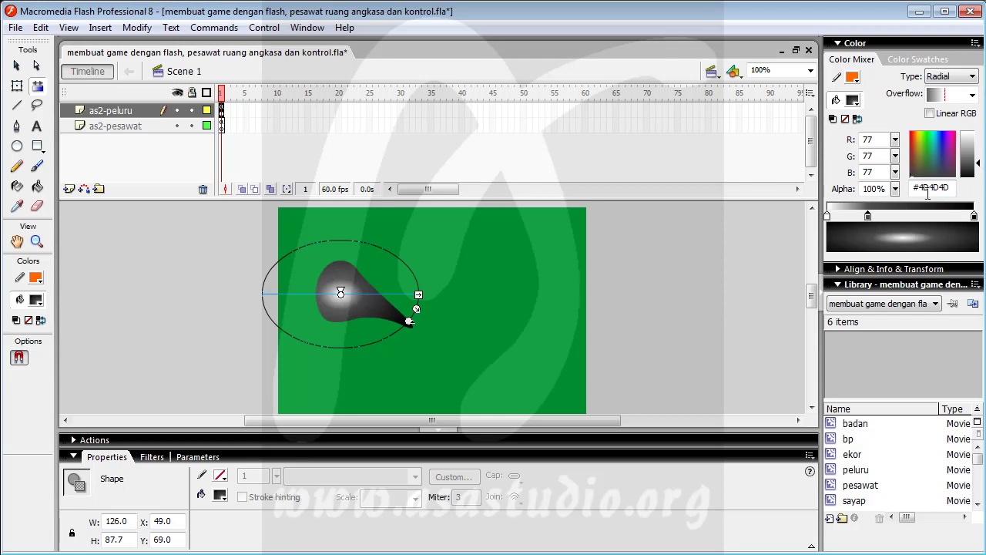
{"action": "left_click_drag", "start_coordinate": [978, 163], "coordinate": [983, 156]}
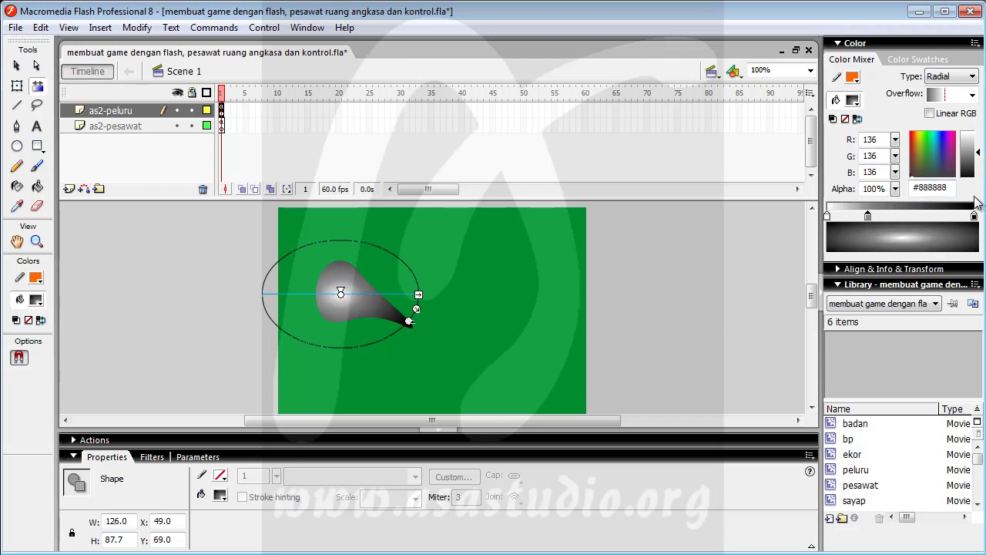
{"action": "left_click", "coordinate": [974, 216]}
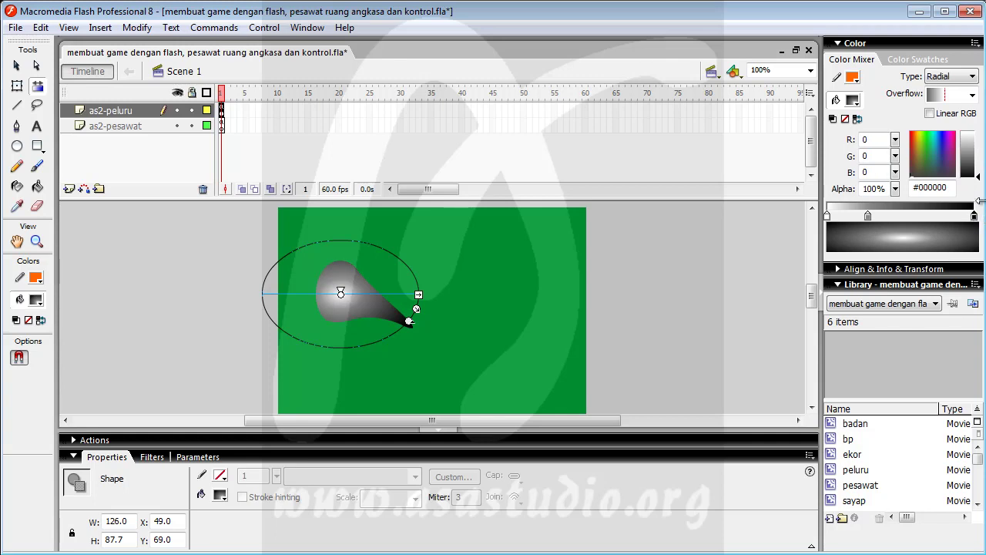
{"action": "left_click_drag", "start_coordinate": [982, 177], "coordinate": [982, 175]}
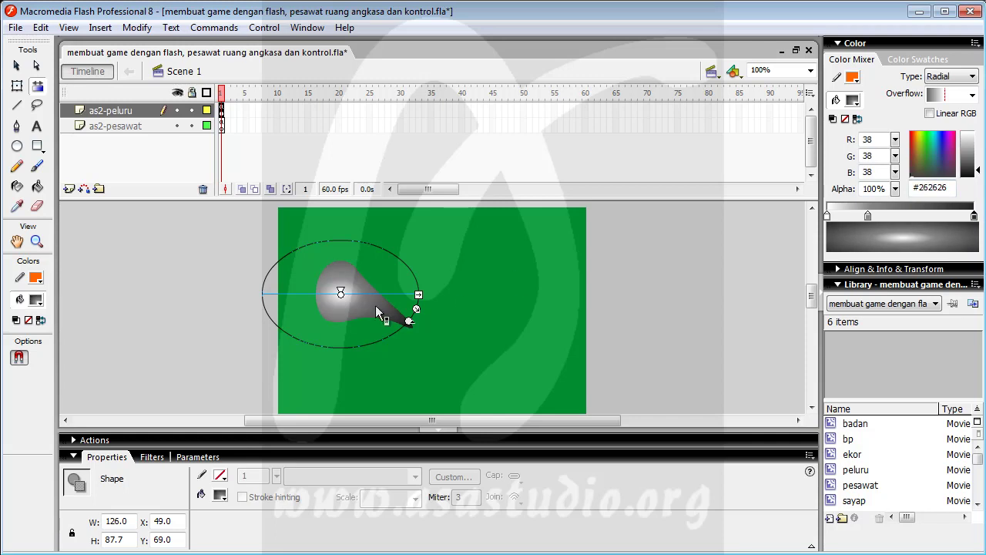
Narrow the shape's radial gradient, scale it outward until it reaches the tail's tip, and deselect the shape
{"action": "left_click_drag", "start_coordinate": [416, 294], "coordinate": [398, 293]}
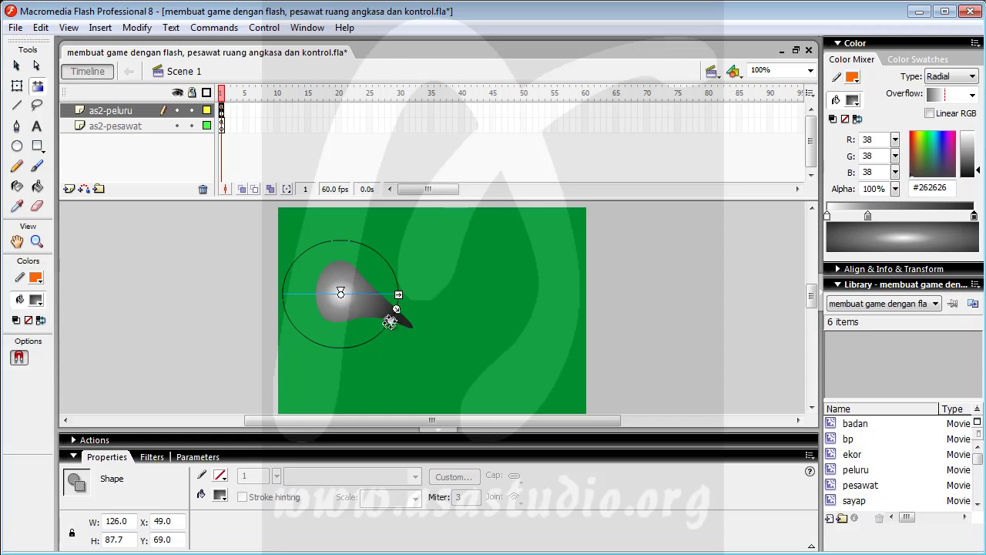
{"action": "left_click_drag", "start_coordinate": [404, 343], "coordinate": [431, 339]}
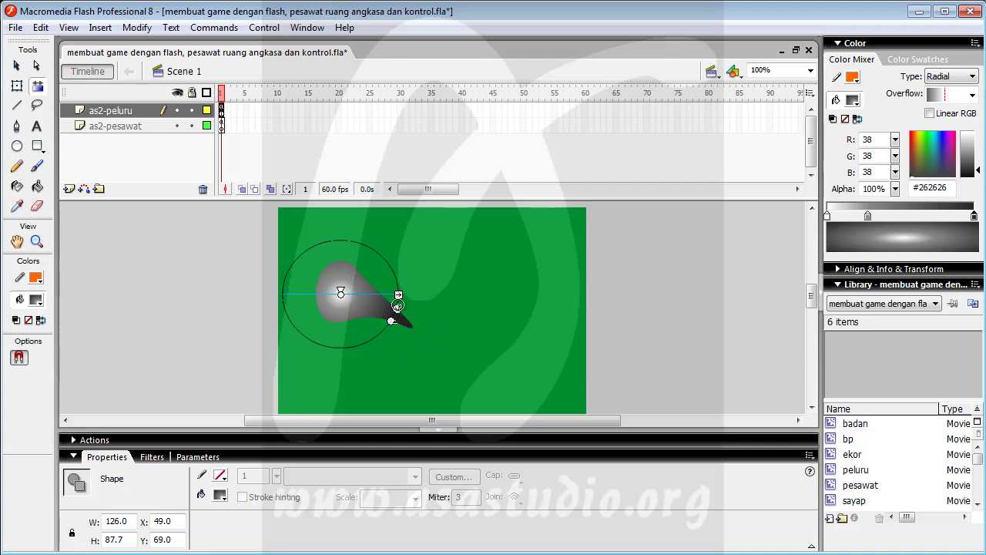
{"action": "left_click_drag", "start_coordinate": [397, 306], "coordinate": [410, 314]}
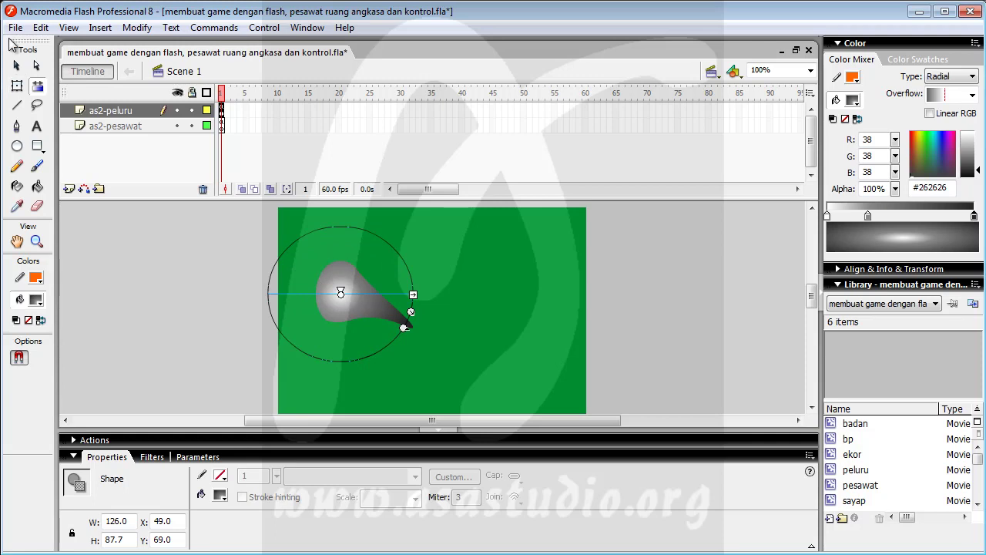
{"action": "left_click", "coordinate": [17, 67]}
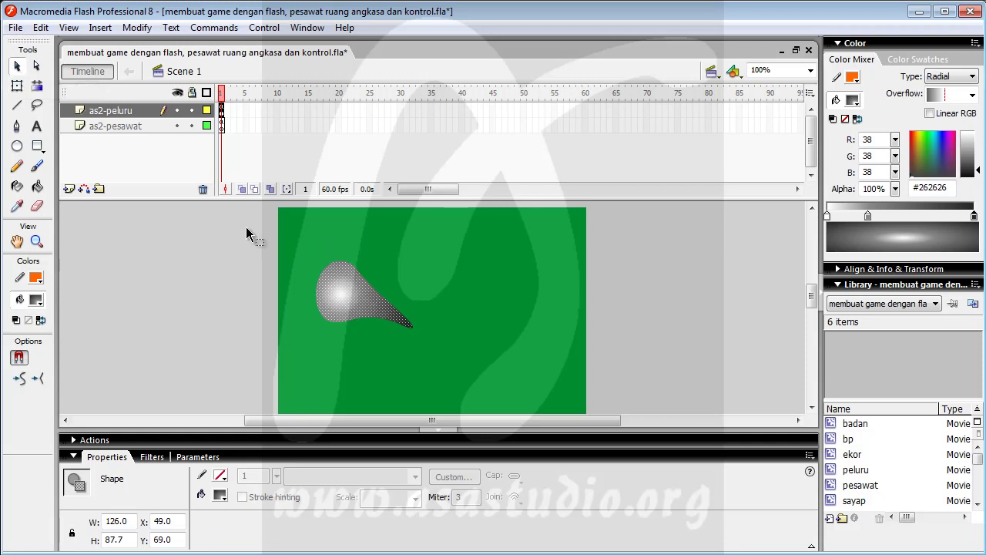
{"action": "left_click", "coordinate": [229, 310]}
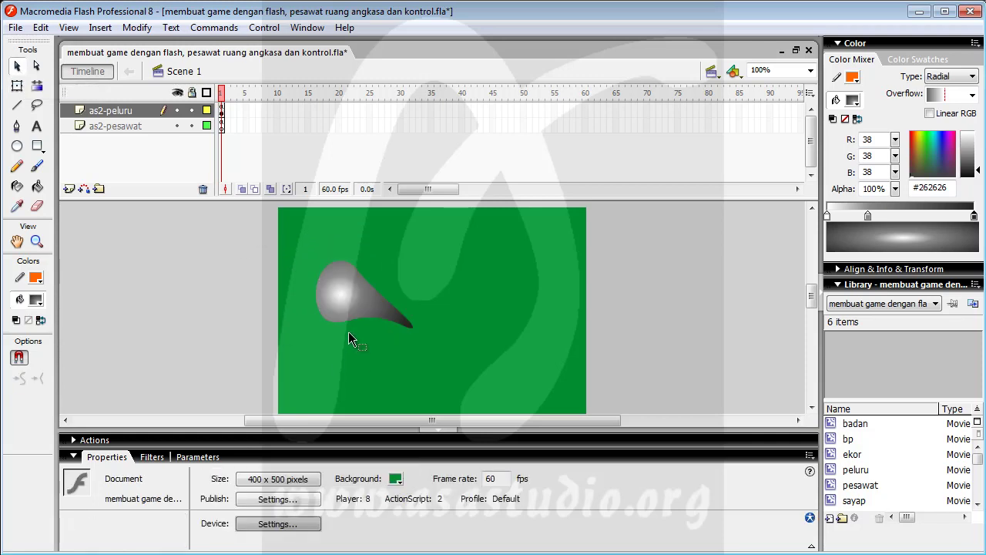
Bulge the shape's round end upward and downward and delete its left part, leaving a wing-like piece about 89 by 115 px selected
{"action": "left_click_drag", "start_coordinate": [338, 325], "coordinate": [343, 331]}
{"action": "mouse_move", "coordinate": [347, 263]}
{"action": "left_mouse_down"}
{"action": "mouse_move", "coordinate": [352, 255]}
{"action": "mouse_move", "coordinate": [340, 256]}
{"action": "left_mouse_up"}
{"action": "left_click_drag", "start_coordinate": [326, 257], "coordinate": [325, 255]}
{"action": "left_click_drag", "start_coordinate": [250, 218], "coordinate": [345, 401]}
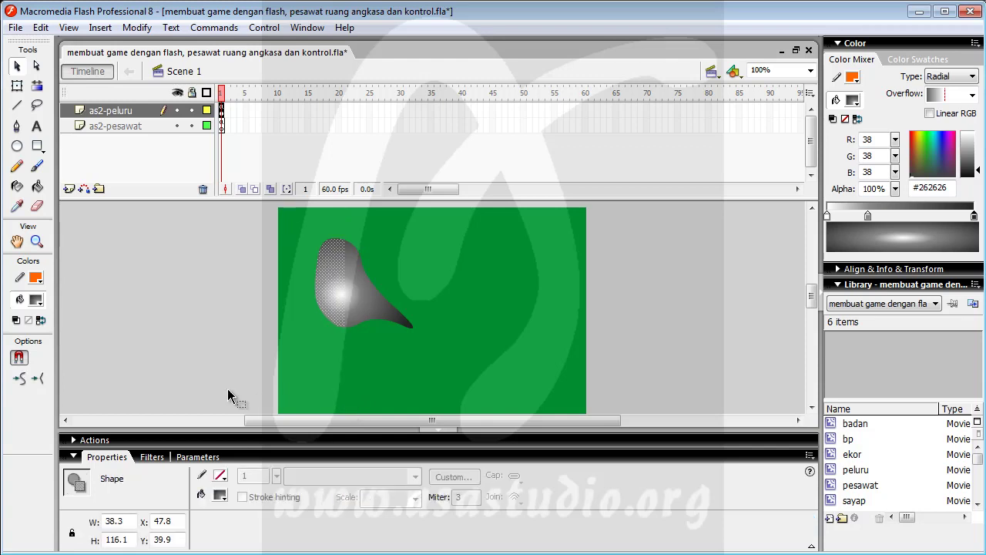
{"action": "key", "text": "Delete"}
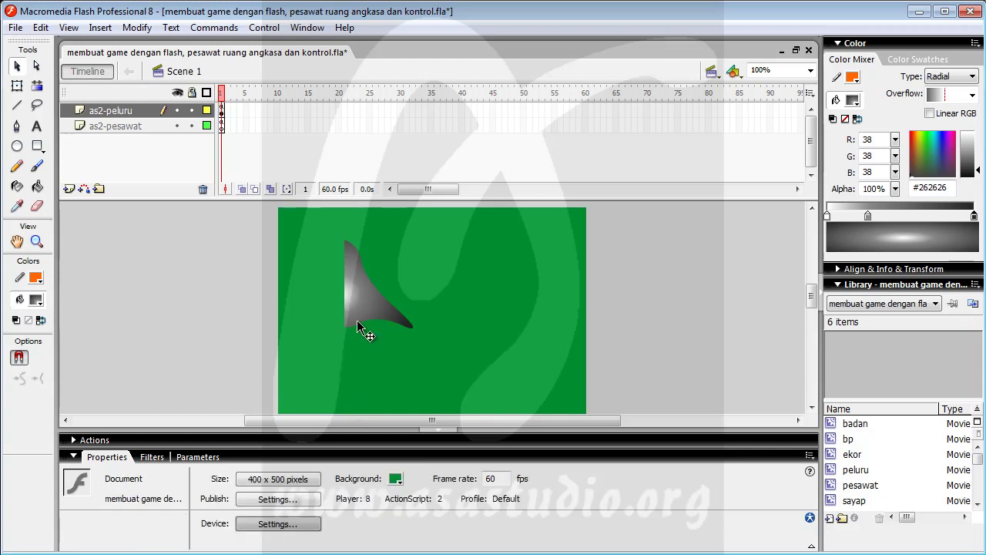
{"action": "left_click", "coordinate": [354, 297]}
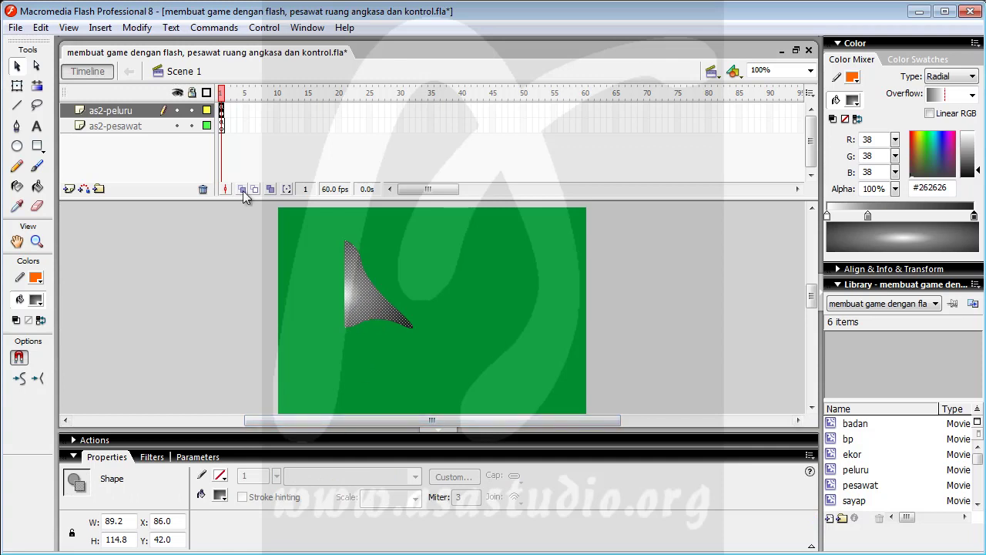
Copy the selected wing piece, paste it in place, and flip the copy horizontally
{"action": "left_click", "coordinate": [43, 29]}
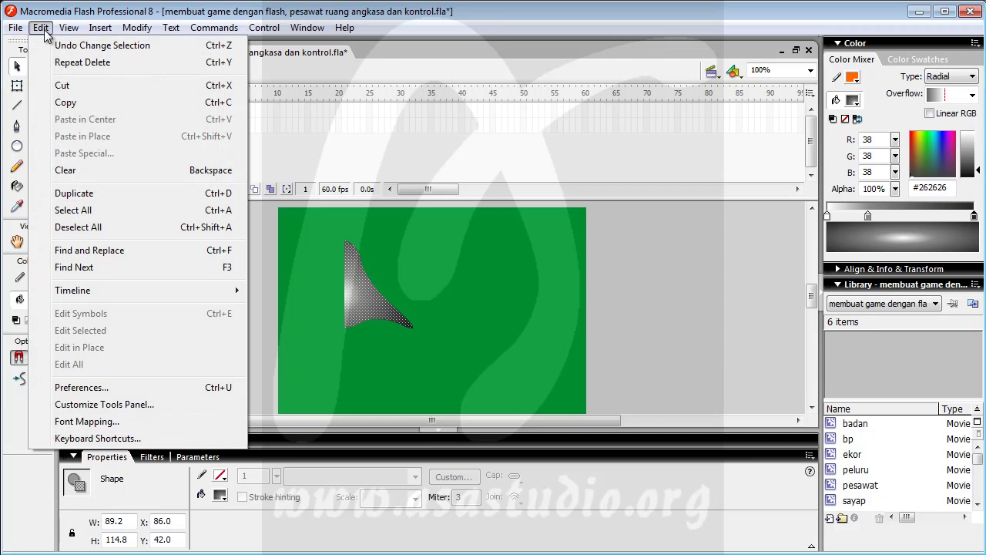
{"action": "left_click", "coordinate": [74, 103]}
{"action": "left_click", "coordinate": [41, 28]}
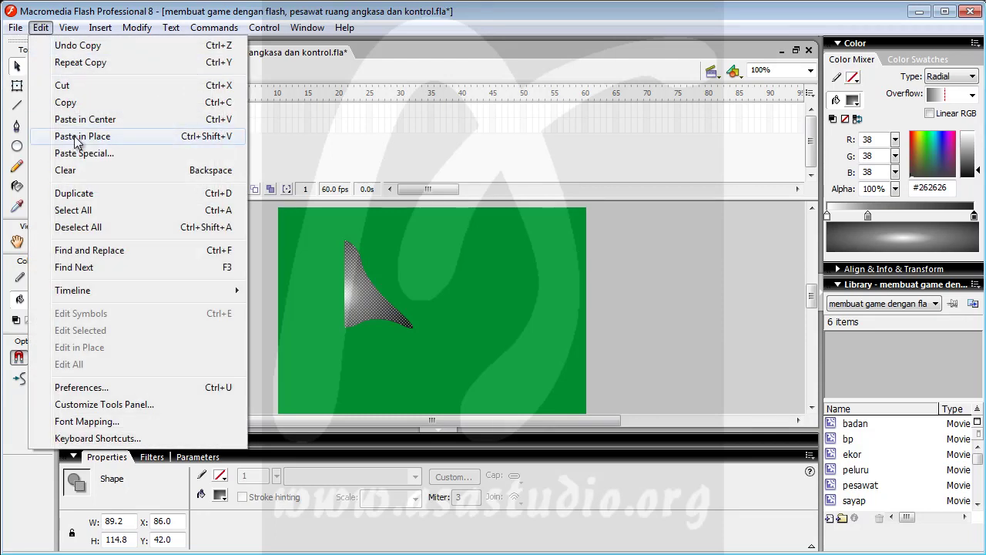
{"action": "left_click", "coordinate": [77, 139]}
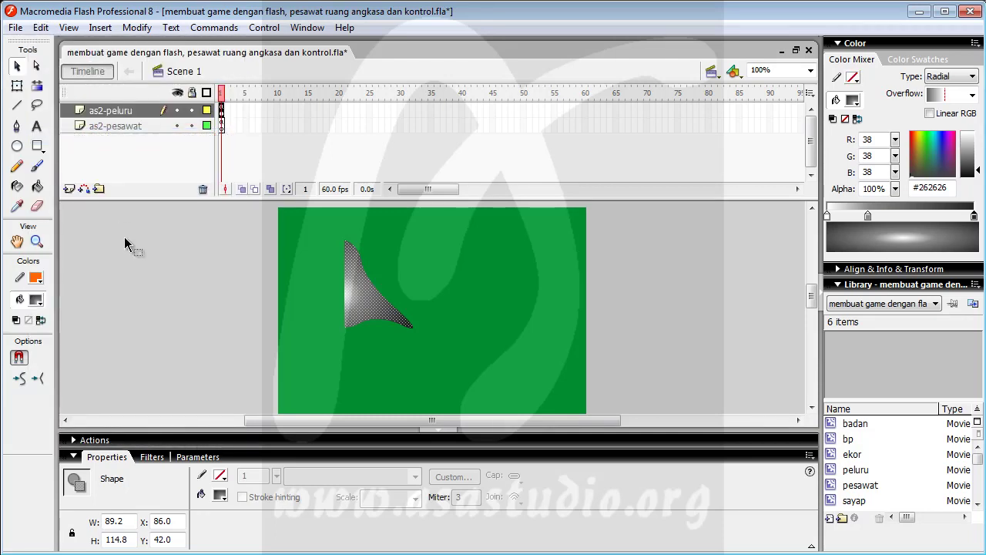
{"action": "left_click", "coordinate": [136, 27]}
{"action": "mouse_move", "coordinate": [286, 229]}
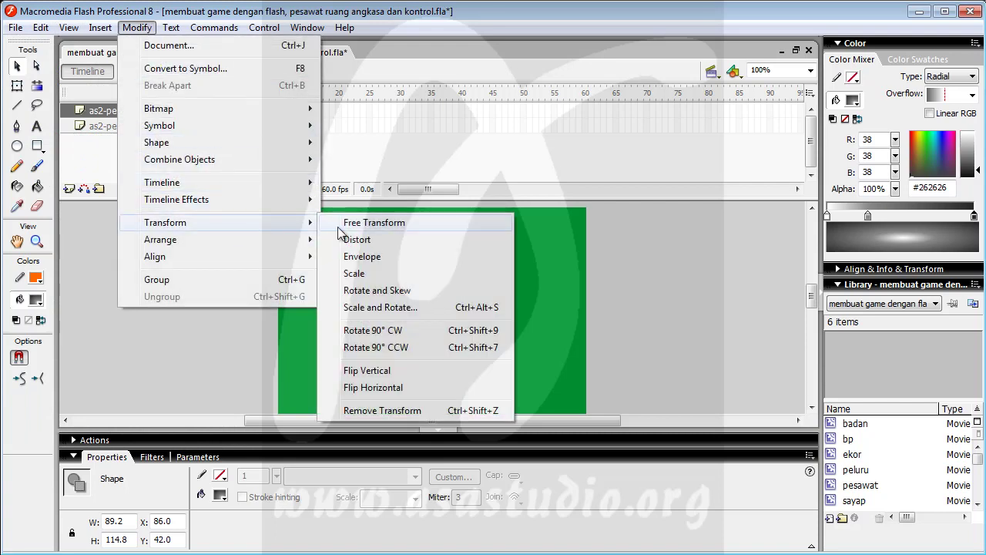
{"action": "left_click", "coordinate": [399, 387]}
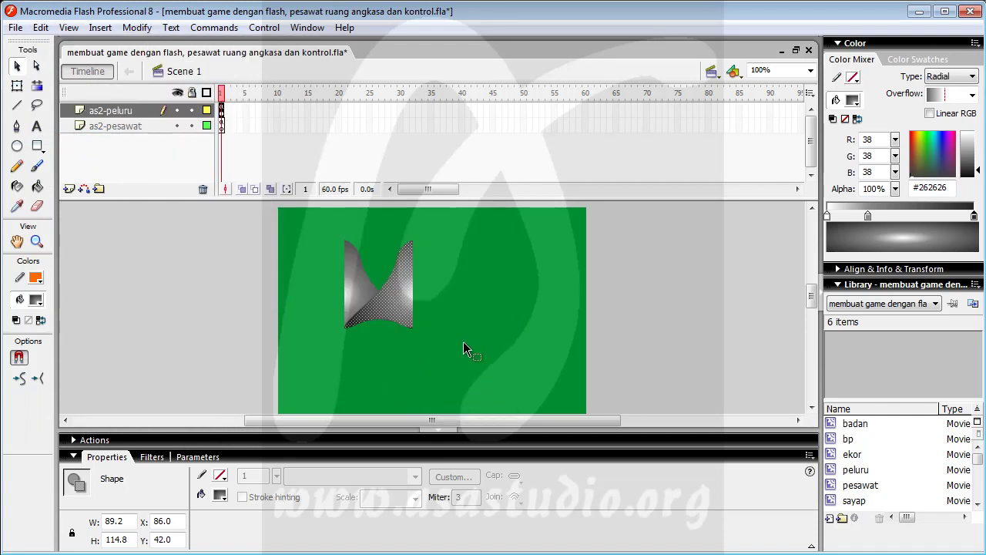
Move the flipped wing copy left to X -2 so its straight edge meets the original half, and deselect it
{"action": "key", "text": "Left"}
{"action": "key", "text": "Left"}
{"action": "key", "text": "Left"}
{"action": "key", "text": "Left"}
{"action": "key", "text": "Left"}
{"action": "key", "text": "Left"}
{"action": "key", "text": "Left"}
{"action": "key", "text": "Left"}
{"action": "key", "text": "Left"}
{"action": "key", "text": "Left"}
{"action": "key", "text": "Left"}
{"action": "key", "text": "Left"}
{"action": "key", "text": "Left"}
{"action": "key", "text": "Left"}
{"action": "key", "text": "Left"}
{"action": "key", "text": "Left"}
{"action": "key", "text": "Left"}
{"action": "key", "text": "Left"}
{"action": "key", "text": "Left"}
{"action": "key", "text": "Left"}
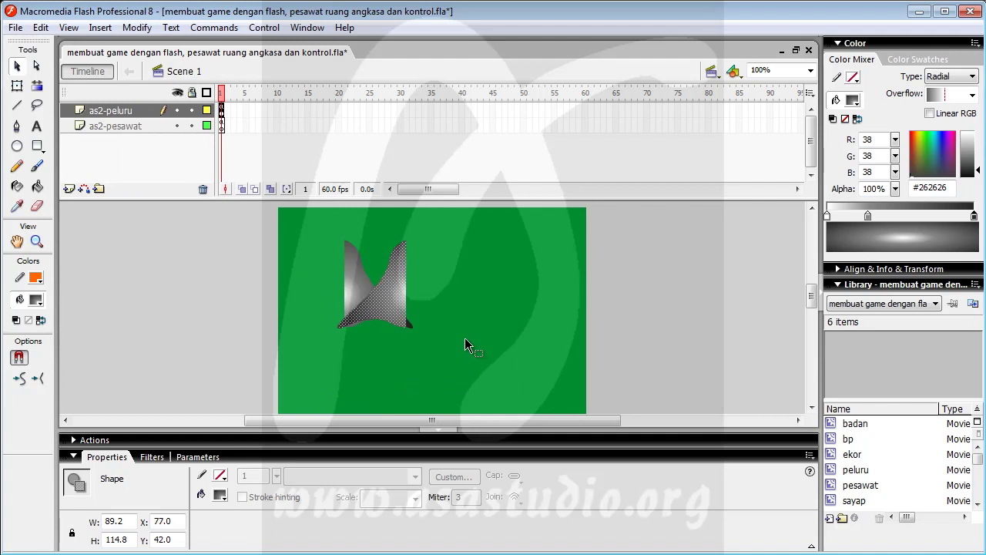
{"action": "key", "text": "Left"}
{"action": "key", "text": "Left"}
{"action": "key", "text": "Left"}
{"action": "key", "text": "Left"}
{"action": "key", "text": "Left"}
{"action": "key", "text": "Left"}
{"action": "key", "text": "Left"}
{"action": "key", "text": "Left"}
{"action": "key", "text": "Left"}
{"action": "key", "text": "Left"}
{"action": "key", "text": "Left"}
{"action": "key", "text": "Left"}
{"action": "key", "text": "Left"}
{"action": "key", "text": "Left"}
{"action": "key", "text": "Left"}
{"action": "key", "text": "Left"}
{"action": "key", "text": "Left"}
{"action": "key", "text": "Left"}
{"action": "key", "text": "Left"}
{"action": "key", "text": "Left"}
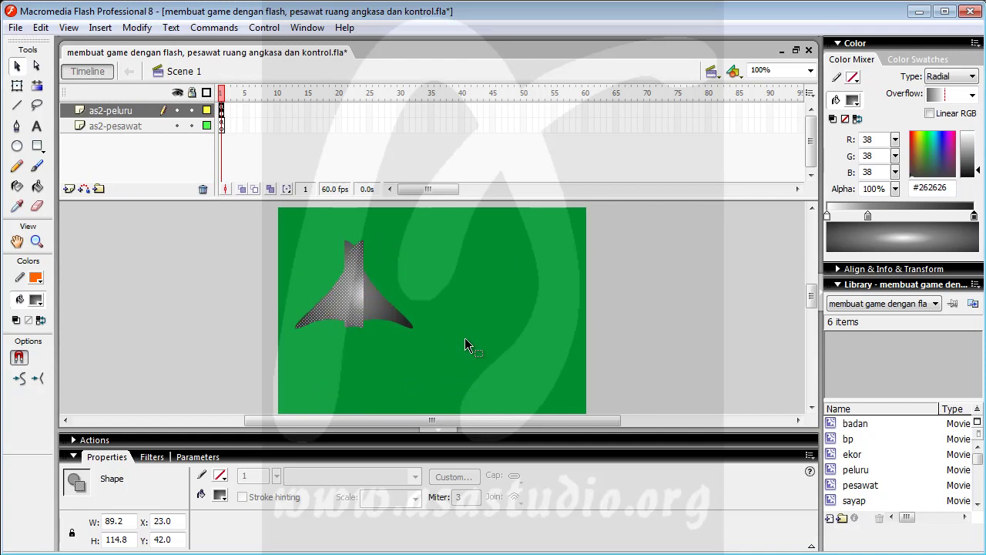
{"action": "key", "text": "Left"}
{"action": "key", "text": "Left"}
{"action": "key", "text": "Left"}
{"action": "key", "text": "Left"}
{"action": "key", "text": "Left"}
{"action": "key", "text": "Left"}
{"action": "key", "text": "Left"}
{"action": "key", "text": "Left"}
{"action": "key", "text": "Left"}
{"action": "key", "text": "Left"}
{"action": "key", "text": "Left"}
{"action": "key", "text": "Left"}
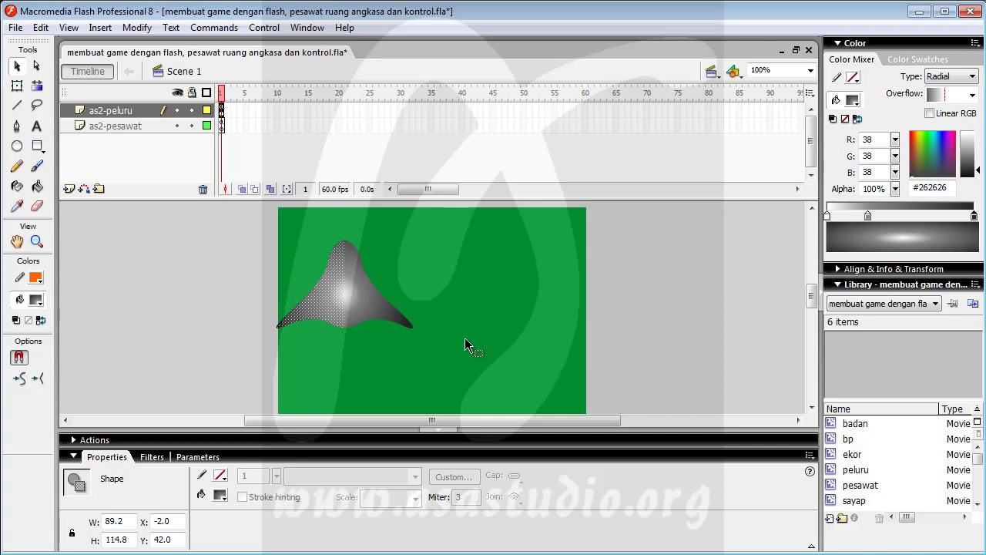
{"action": "left_click", "coordinate": [464, 338]}
{"action": "left_click", "coordinate": [343, 295]}
{"action": "left_click", "coordinate": [334, 358]}
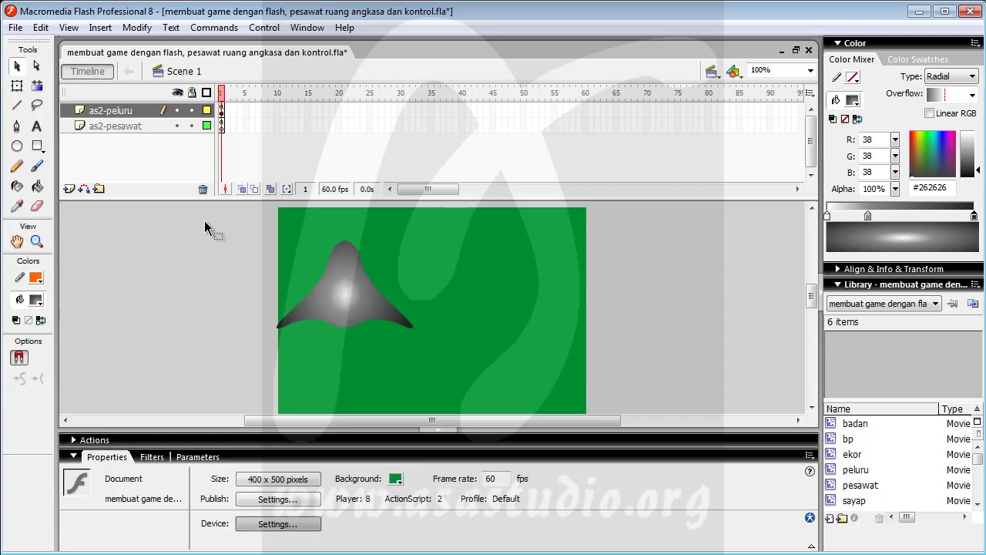
Convert the whole ship shape to a movie clip named pesawatF, exported for ActionScript with the identifier pesawatF
{"action": "left_click_drag", "start_coordinate": [207, 221], "coordinate": [456, 379]}
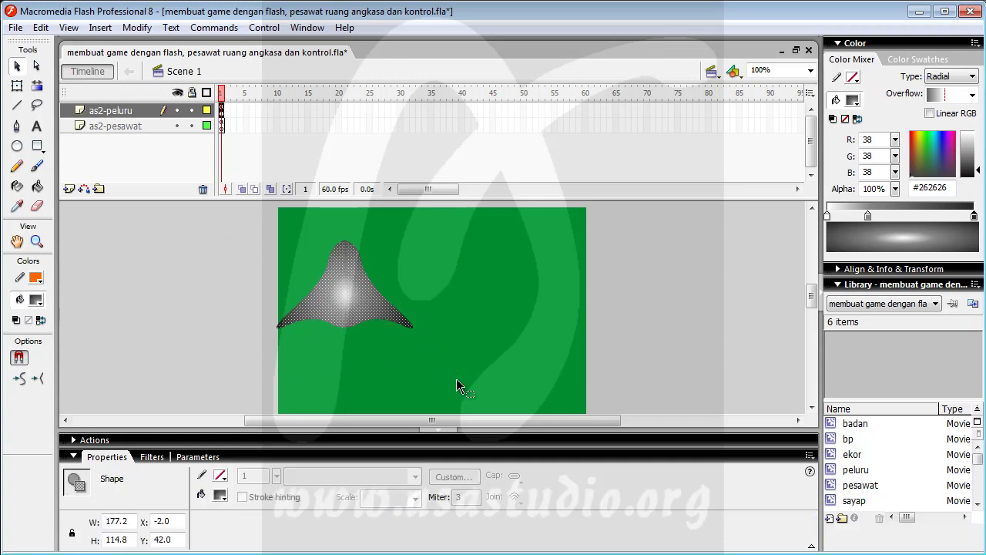
{"action": "left_click", "coordinate": [145, 28]}
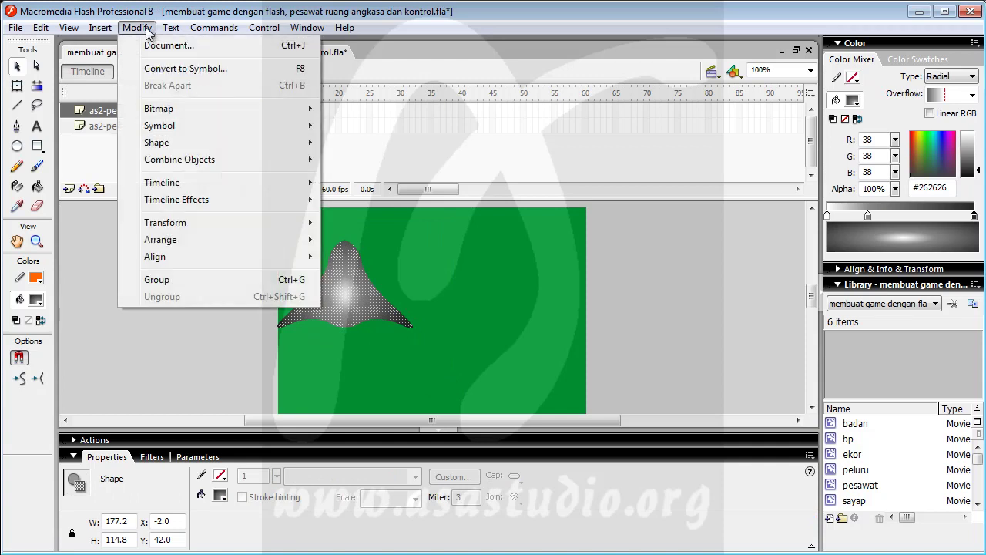
{"action": "left_click", "coordinate": [185, 70]}
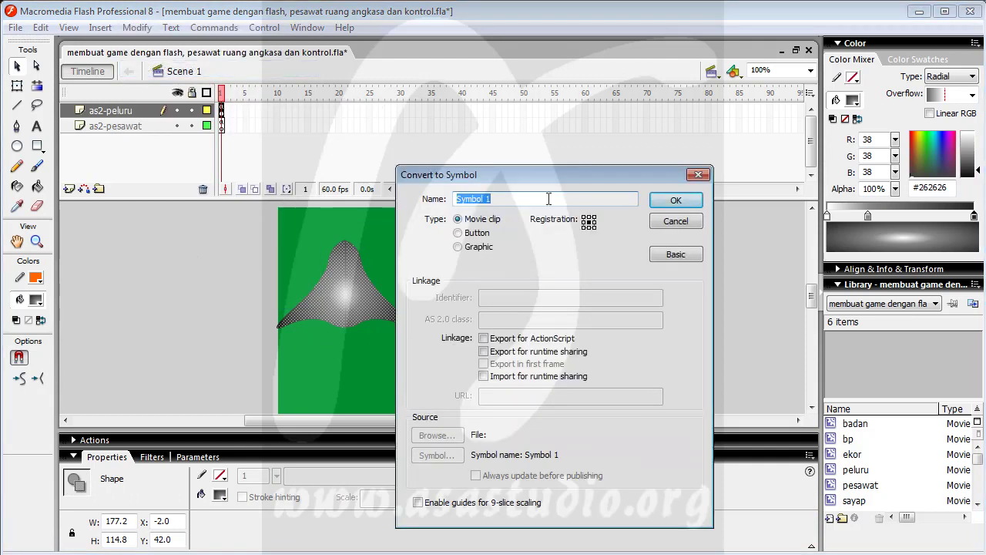
{"action": "type", "text": "pesawatF"}
{"action": "left_click", "coordinate": [484, 338]}
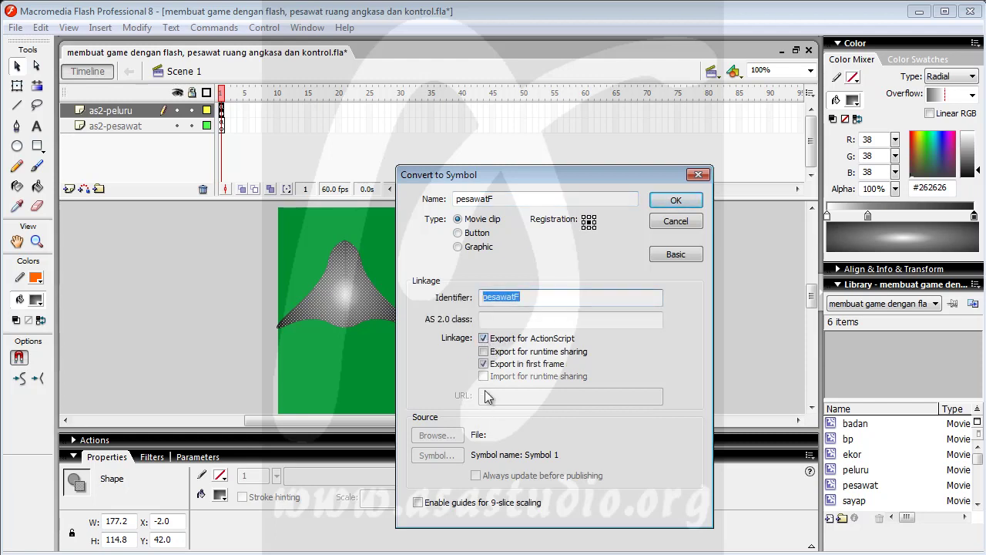
{"action": "left_click", "coordinate": [546, 300]}
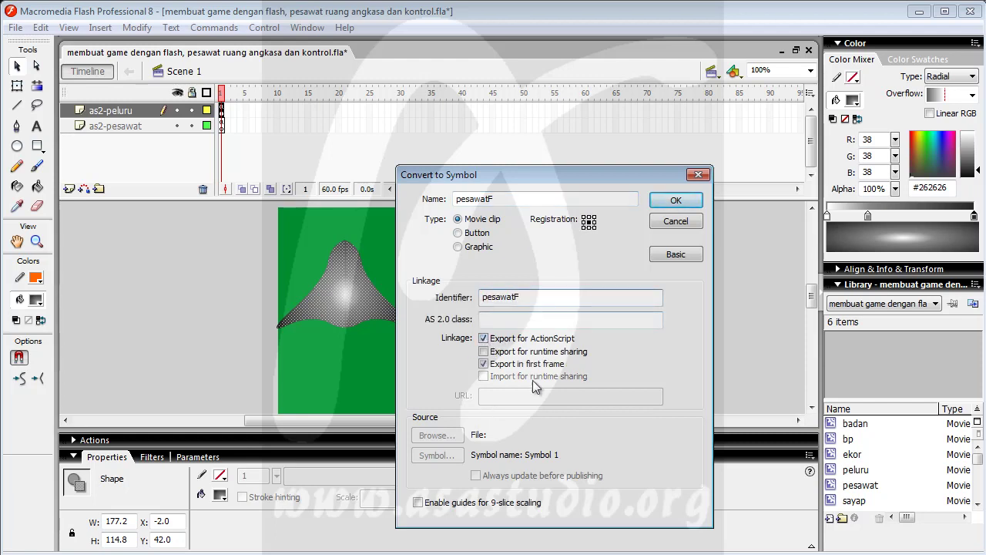
{"action": "left_click", "coordinate": [676, 202]}
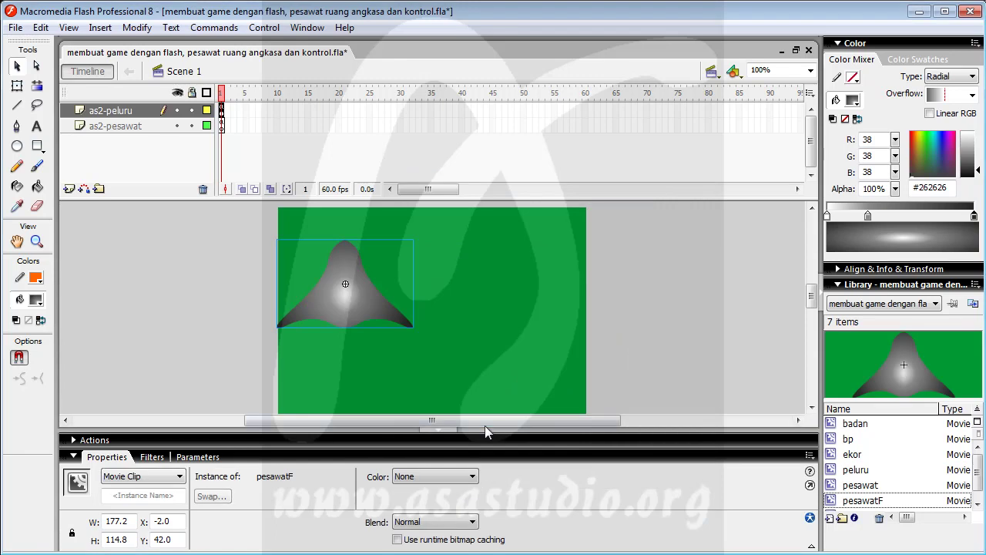
Move the ship clip to X 57, Y 92, and open its symbol for editing with the whole shape selected
{"action": "left_click", "coordinate": [340, 290]}
{"action": "left_click_drag", "start_coordinate": [349, 310], "coordinate": [394, 349]}
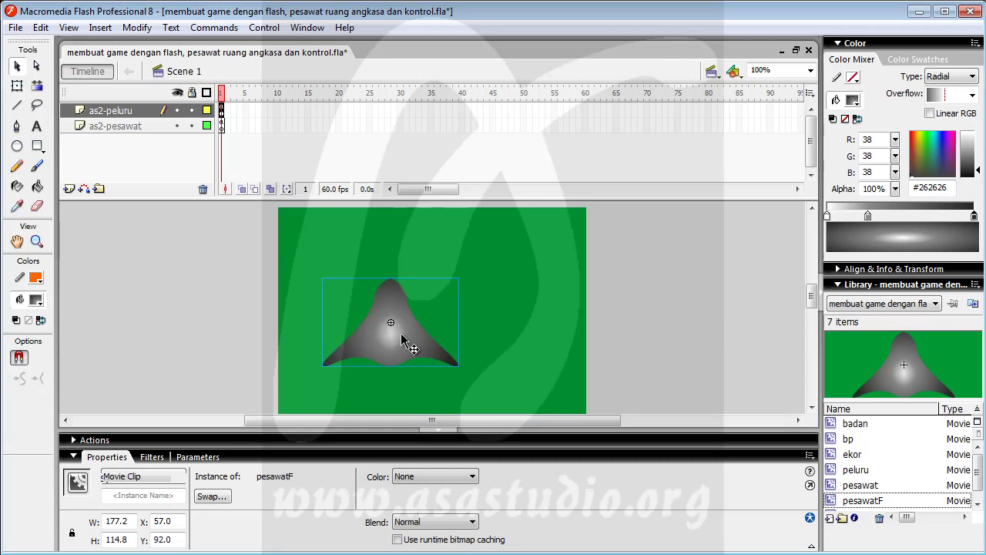
{"action": "double_click", "coordinate": [402, 336]}
{"action": "left_click_drag", "start_coordinate": [280, 248], "coordinate": [529, 410]}
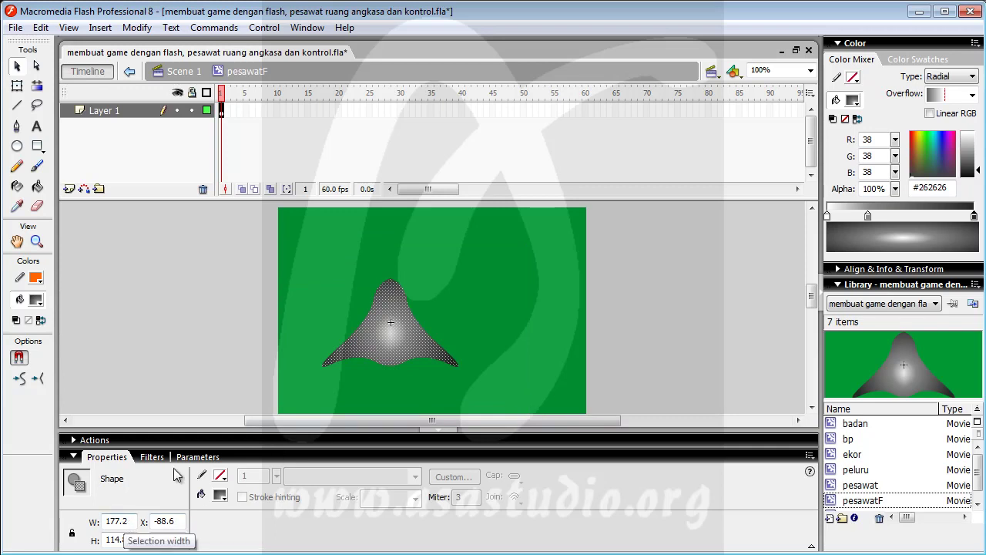
Scale the ship's shape inside the symbol to 50% in both width and height
{"action": "left_click", "coordinate": [901, 45]}
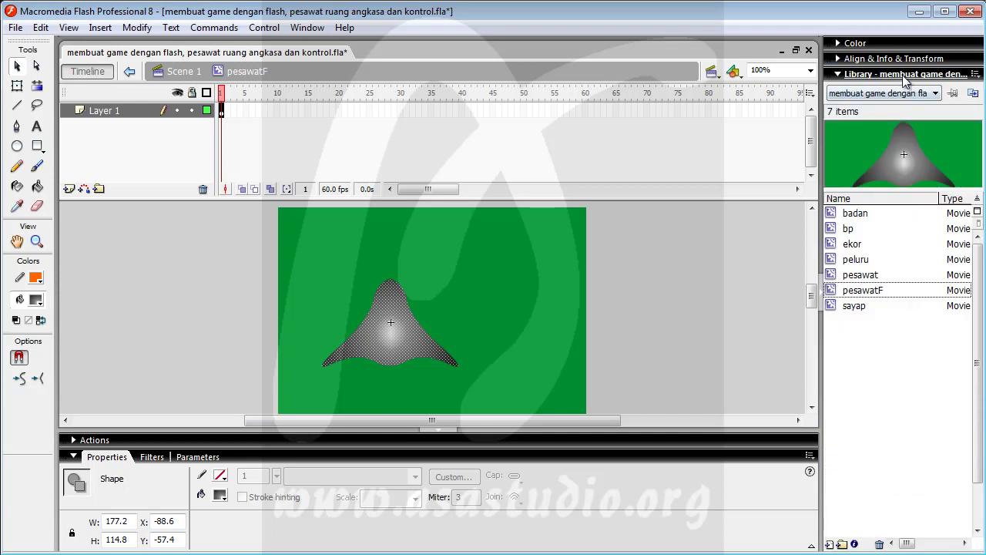
{"action": "left_click", "coordinate": [906, 60]}
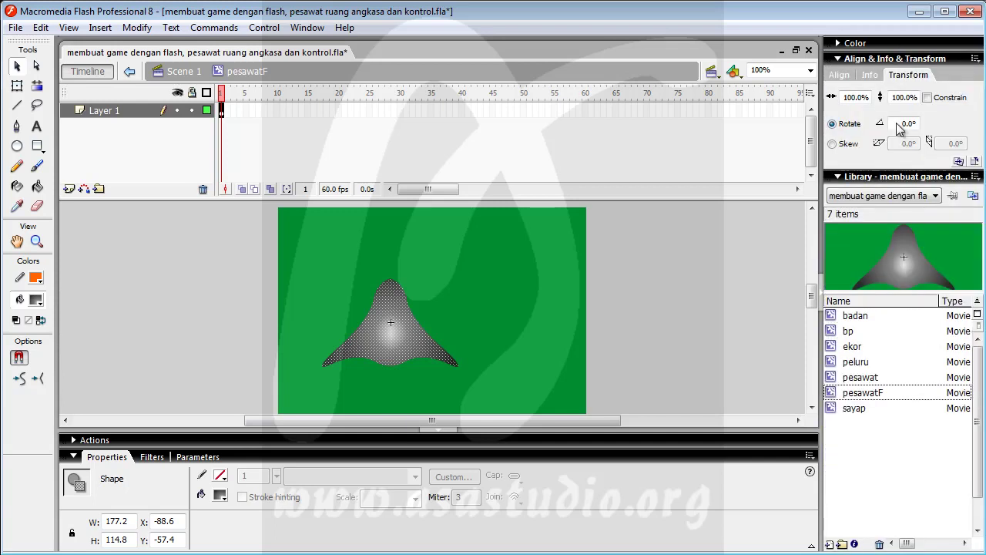
{"action": "left_click", "coordinate": [847, 98]}
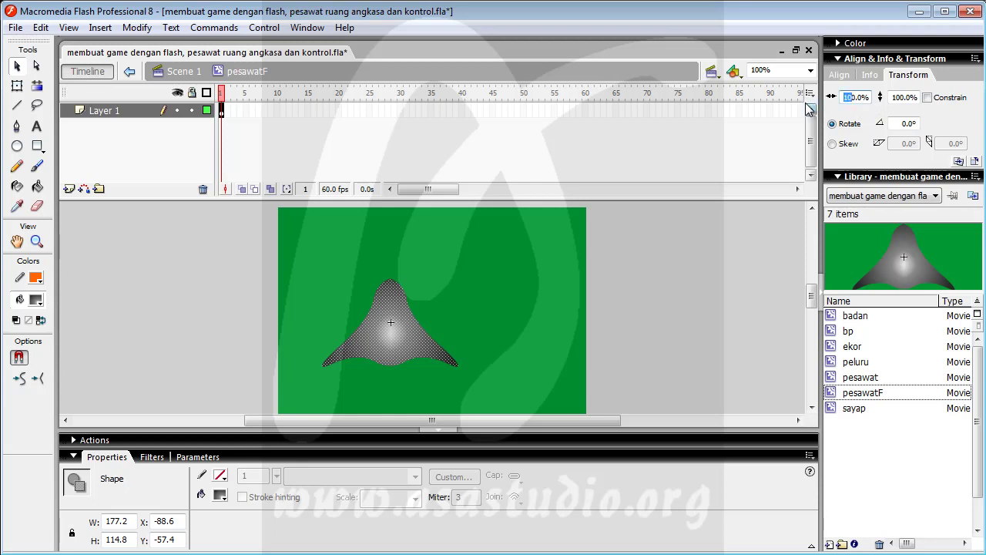
{"action": "type", "text": "5"}
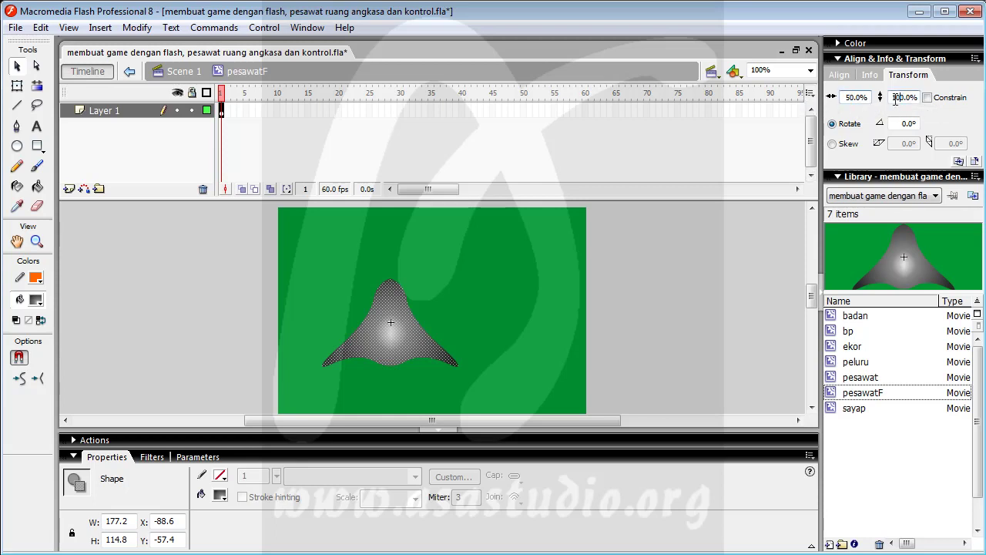
{"action": "type", "text": "5"}
{"action": "key", "text": "Return"}
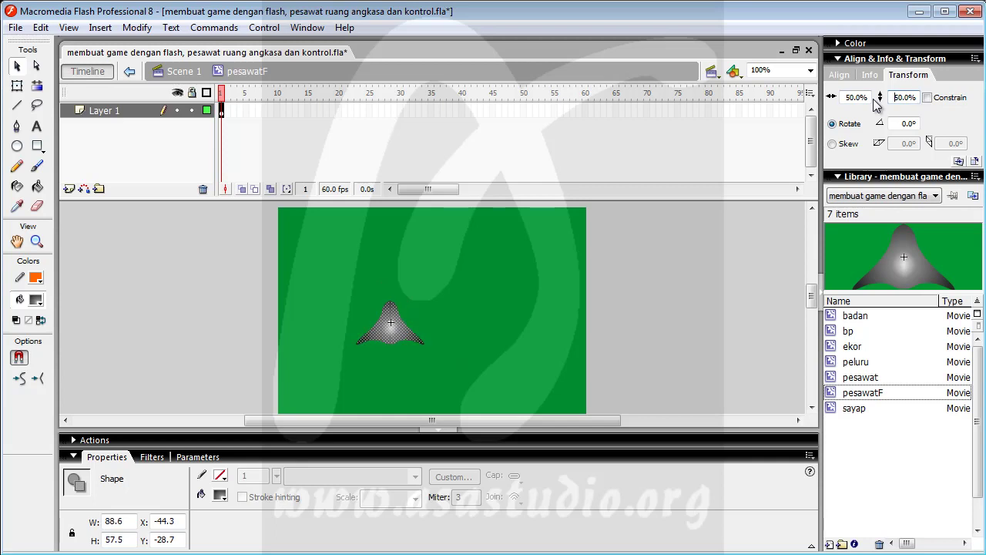
Scale the ship's shape down equally in both directions to about 53 by 34.5 px, and return to Scene 1
{"action": "mouse_move", "coordinate": [811, 297]}
{"action": "left_mouse_down"}
{"action": "mouse_move", "coordinate": [810, 278]}
{"action": "mouse_move", "coordinate": [810, 339]}
{"action": "mouse_move", "coordinate": [808, 305]}
{"action": "left_mouse_up"}
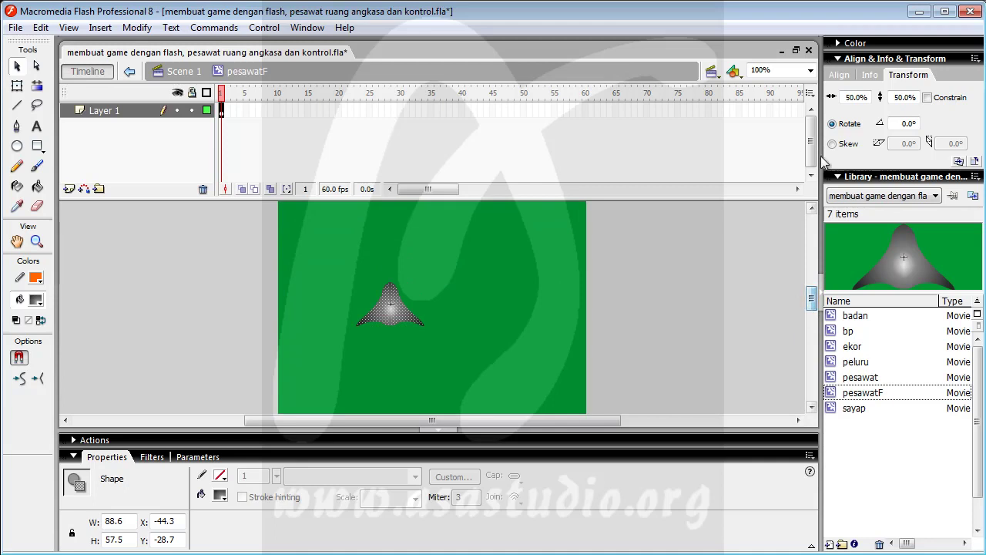
{"action": "left_click", "coordinate": [850, 97]}
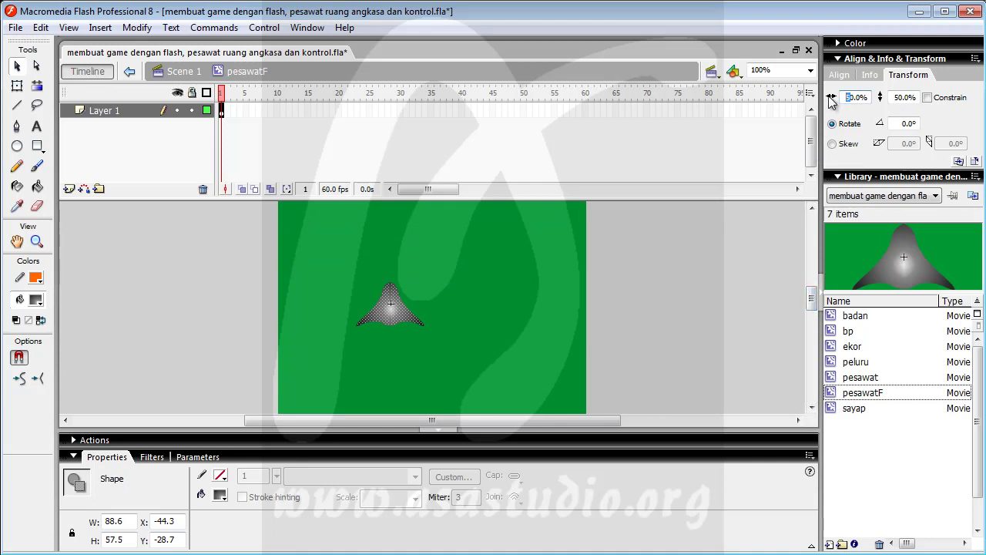
{"action": "left_click", "coordinate": [900, 99]}
{"action": "key", "text": "Return"}
{"action": "left_click_drag", "start_coordinate": [309, 271], "coordinate": [462, 350]}
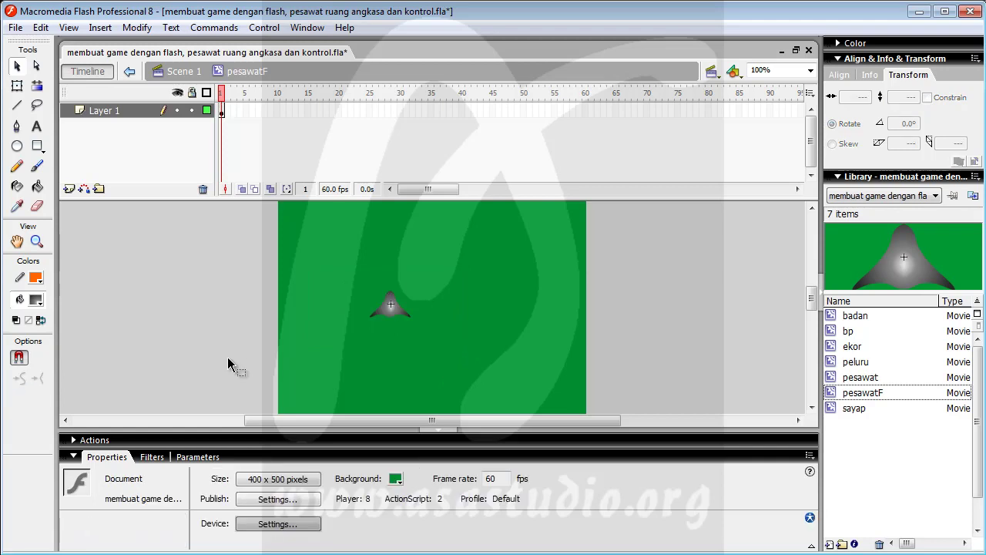
{"action": "left_click_drag", "start_coordinate": [320, 265], "coordinate": [435, 353]}
{"action": "left_click", "coordinate": [280, 333]}
{"action": "left_click", "coordinate": [180, 71]}
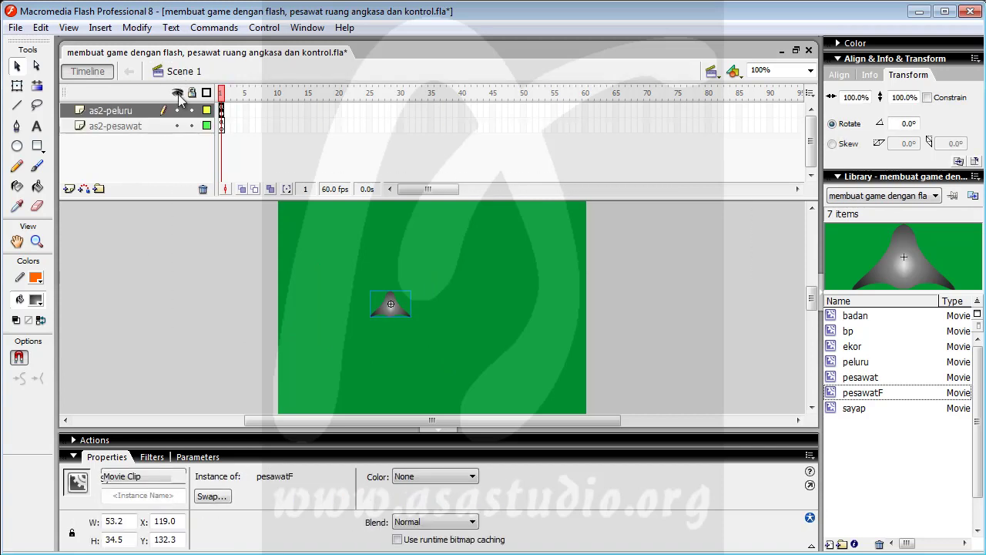
Reopen the ship clip's symbol for editing and add a layer named as2 above the shape's layer
{"action": "left_click", "coordinate": [442, 304]}
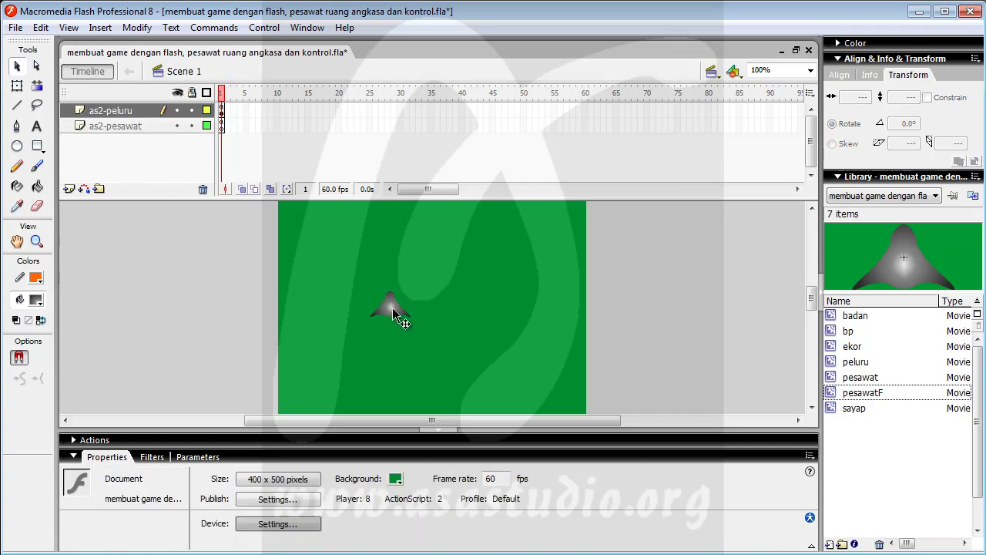
{"action": "left_click", "coordinate": [393, 308]}
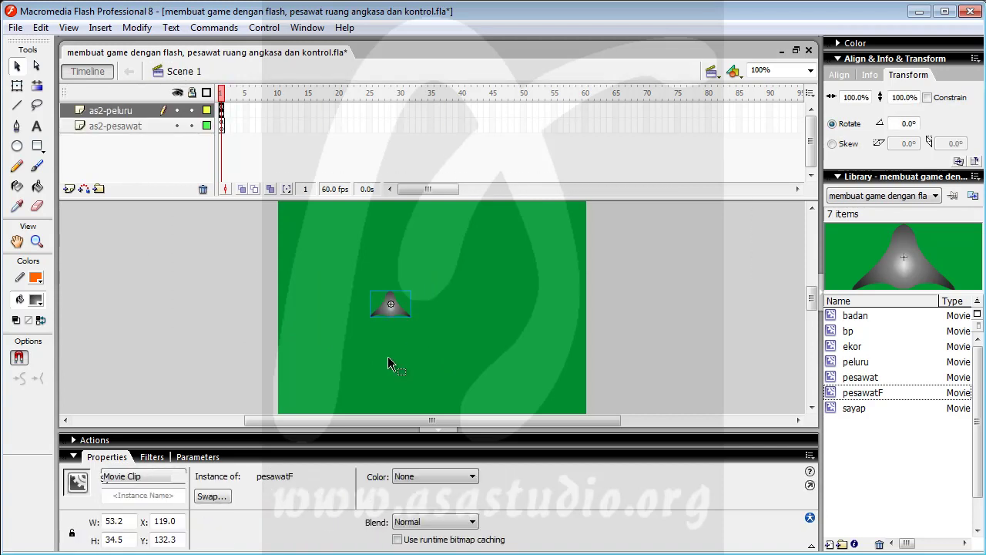
{"action": "double_click", "coordinate": [392, 308]}
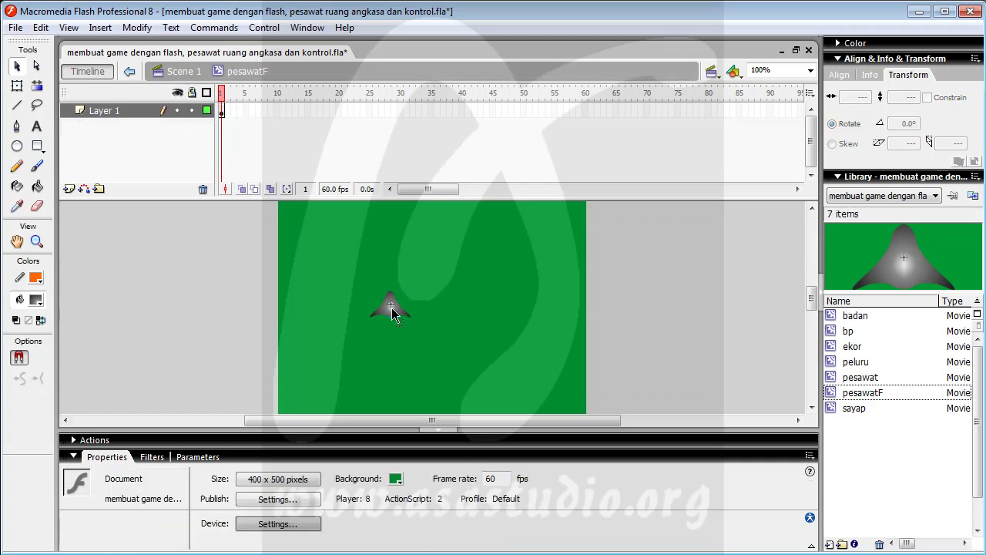
{"action": "left_click", "coordinate": [222, 113]}
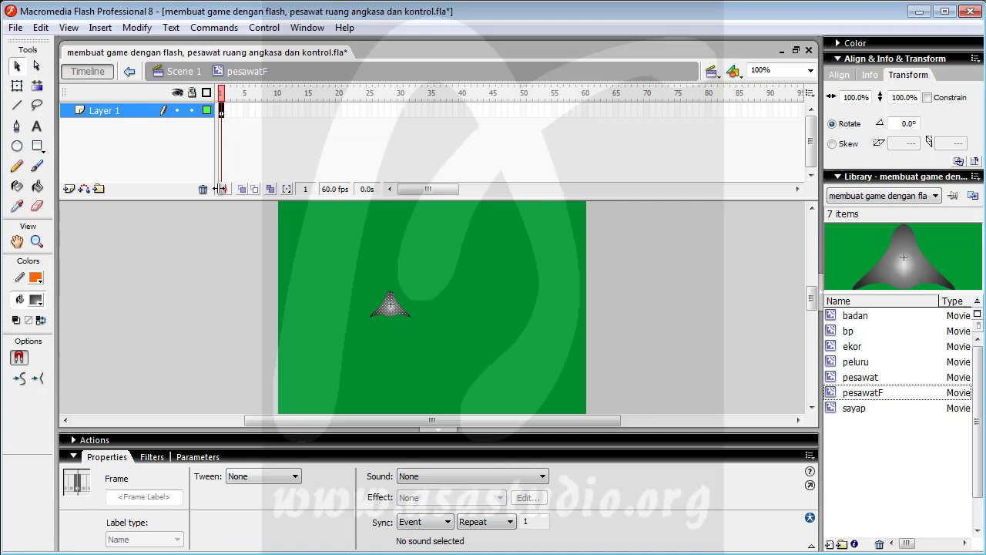
{"action": "left_click", "coordinate": [69, 189]}
{"action": "double_click", "coordinate": [110, 111]}
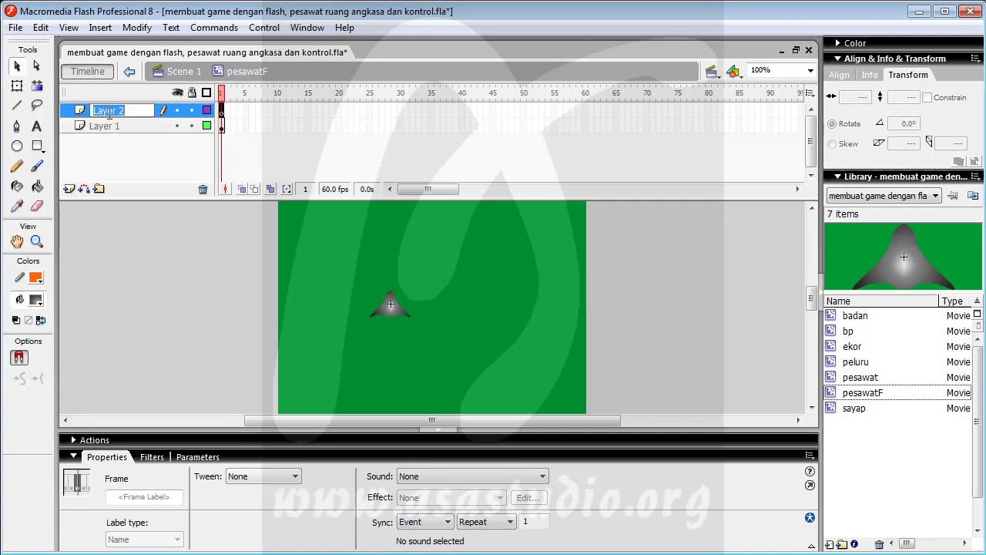
{"action": "type", "text": "as2"}
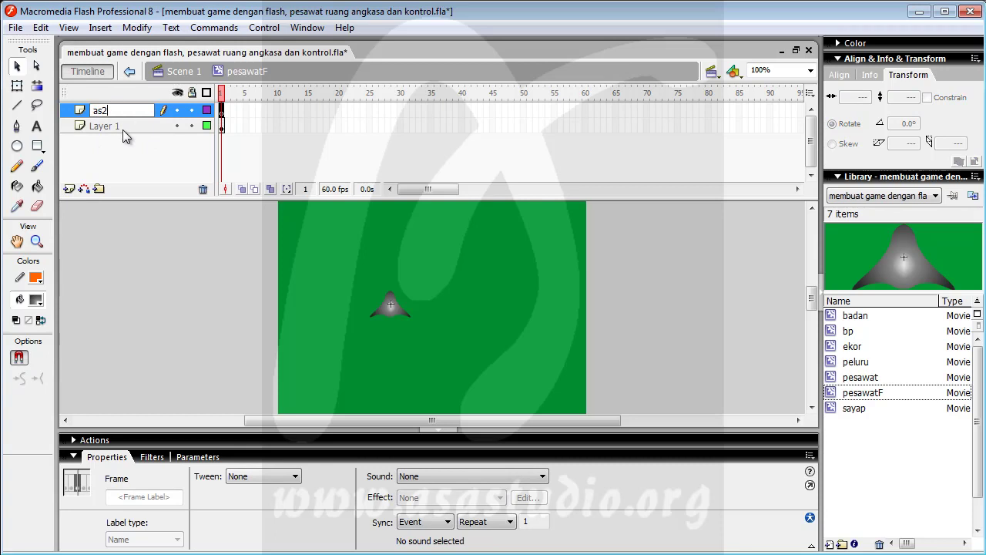
Rename the layer holding the ship's shape as pesawatF
{"action": "double_click", "coordinate": [109, 126]}
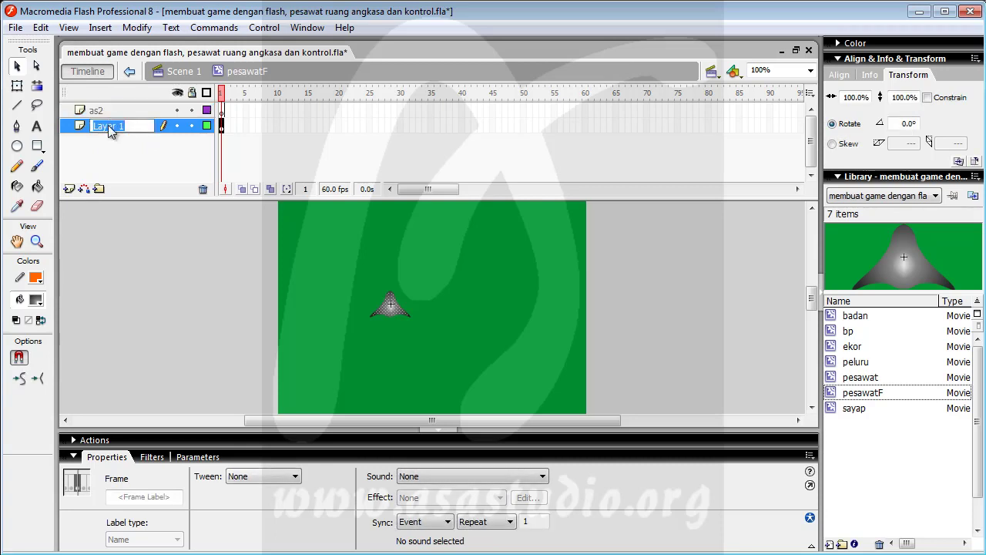
{"action": "type", "text": "pesawatF"}
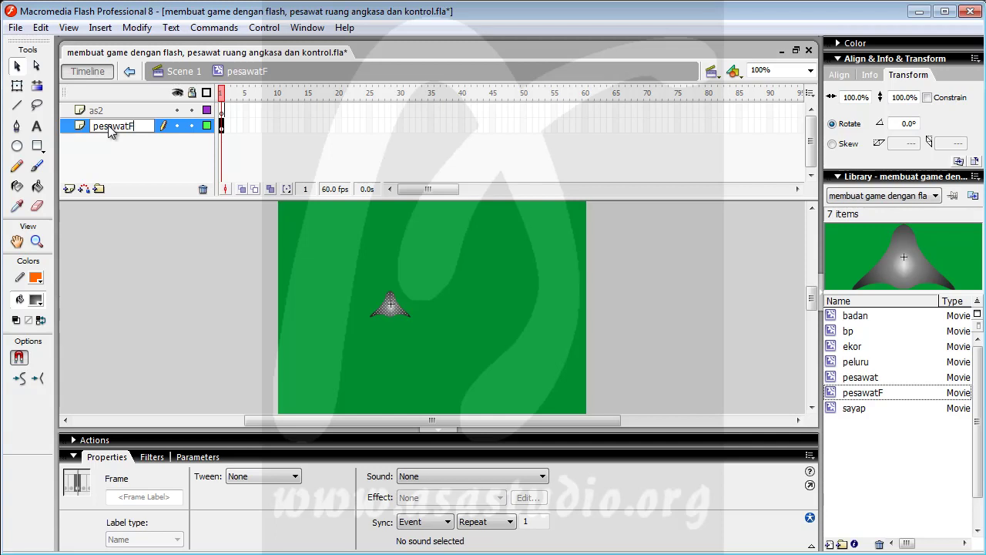
{"action": "left_click", "coordinate": [131, 165]}
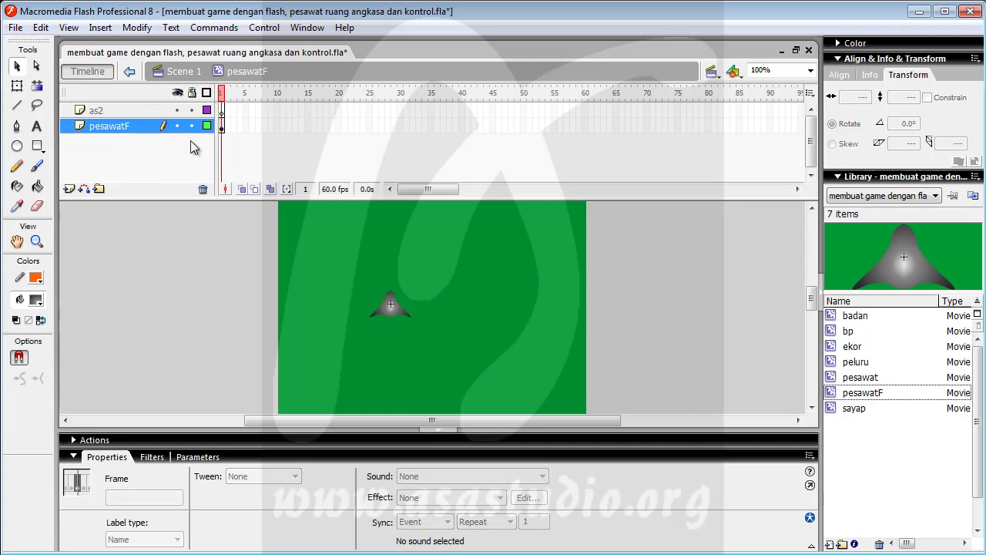
Insert a keyframe at frame 5 of the pesawatF layer and select the ship's shape there
{"action": "right_click", "coordinate": [247, 126]}
{"action": "left_click", "coordinate": [284, 199]}
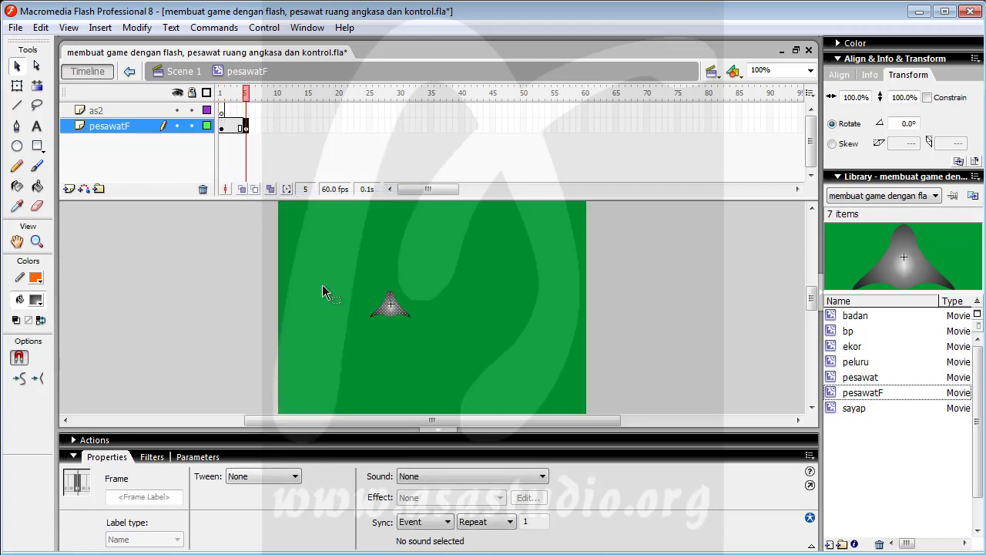
{"action": "left_click_drag", "start_coordinate": [344, 261], "coordinate": [445, 357]}
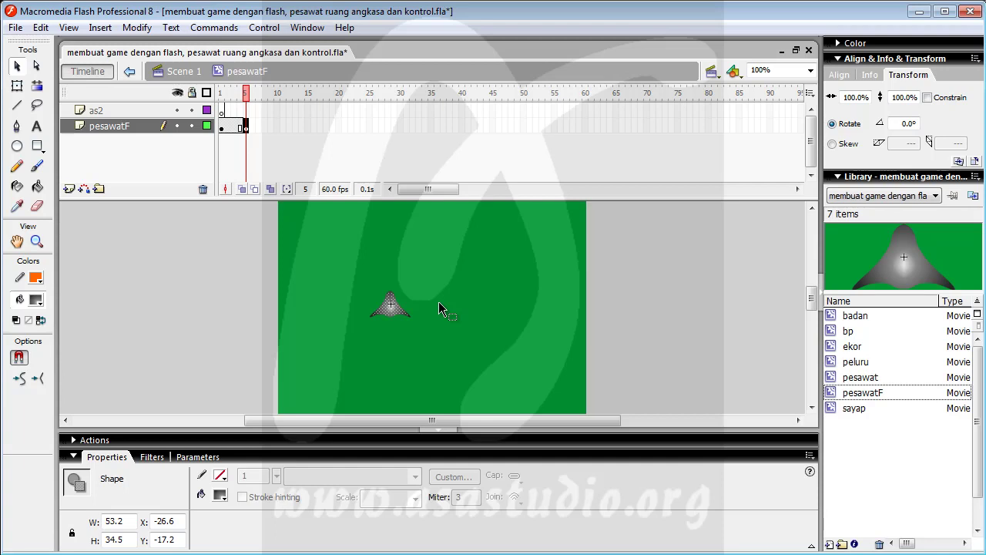
Draw a small upright oval about 5 by 9 px below the ship's left wing and delete its outline
{"action": "key", "text": "ctrl+="}
{"action": "key", "text": "ctrl+="}
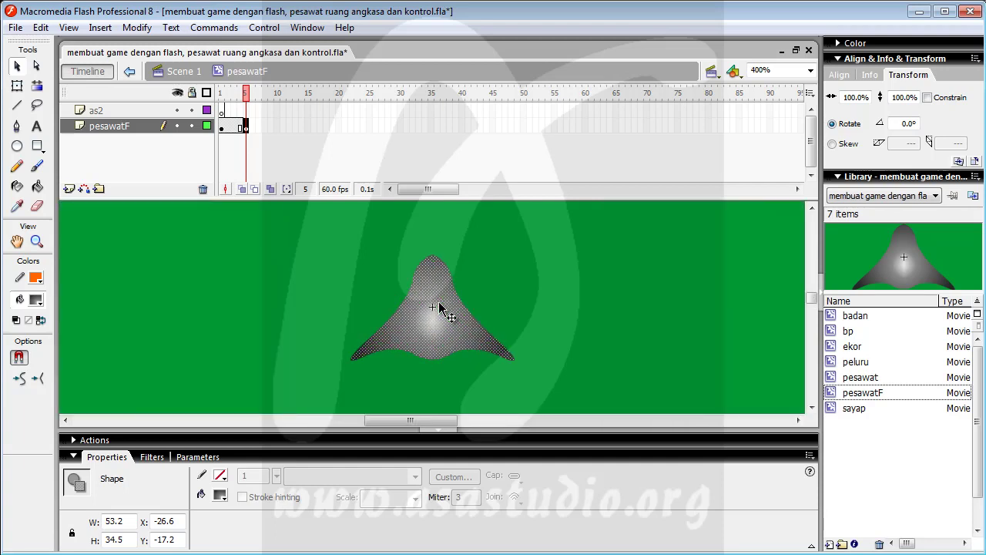
{"action": "mouse_move", "coordinate": [811, 298]}
{"action": "left_mouse_down"}
{"action": "mouse_move", "coordinate": [814, 308]}
{"action": "mouse_move", "coordinate": [815, 293]}
{"action": "left_mouse_up"}
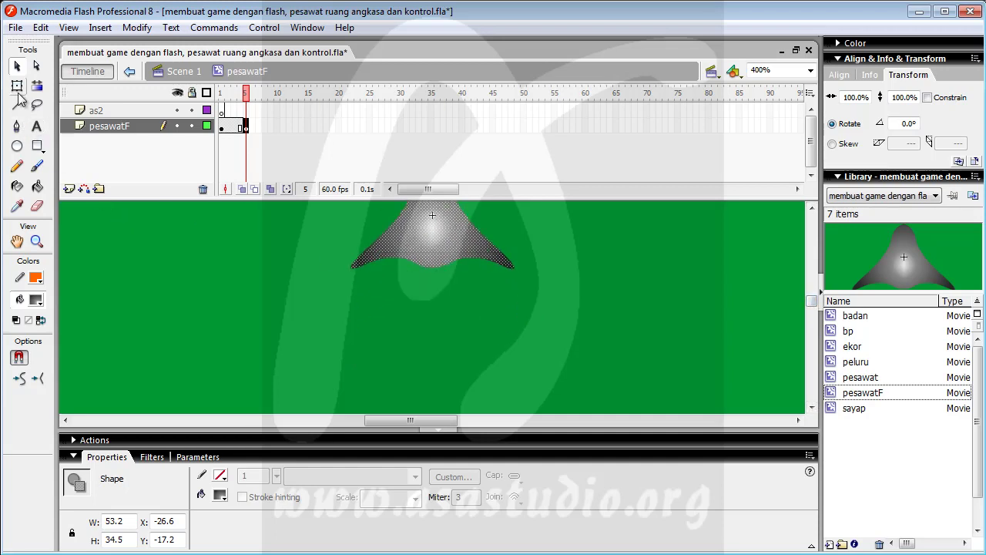
{"action": "left_click", "coordinate": [18, 147]}
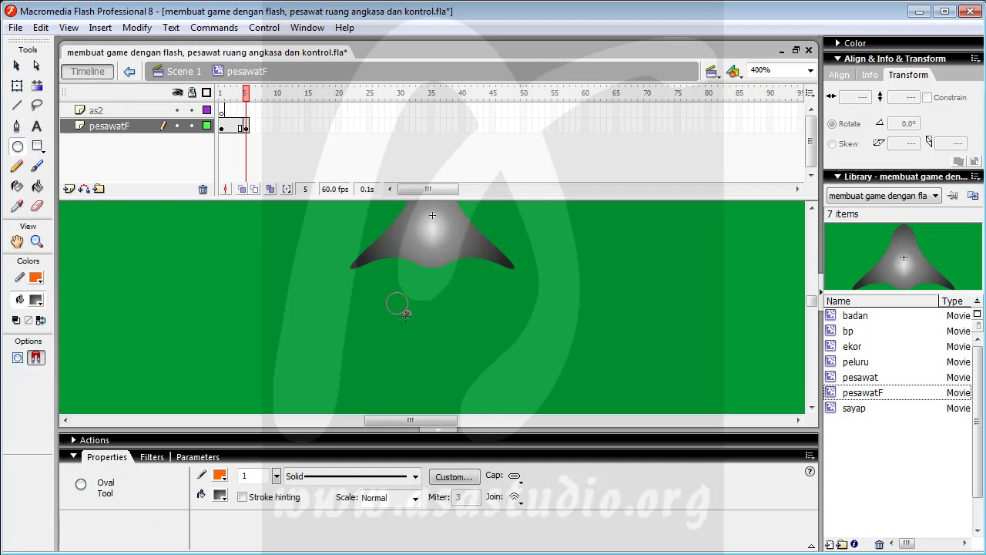
{"action": "left_click_drag", "start_coordinate": [385, 291], "coordinate": [402, 321]}
{"action": "left_click", "coordinate": [17, 66]}
{"action": "left_click", "coordinate": [393, 324]}
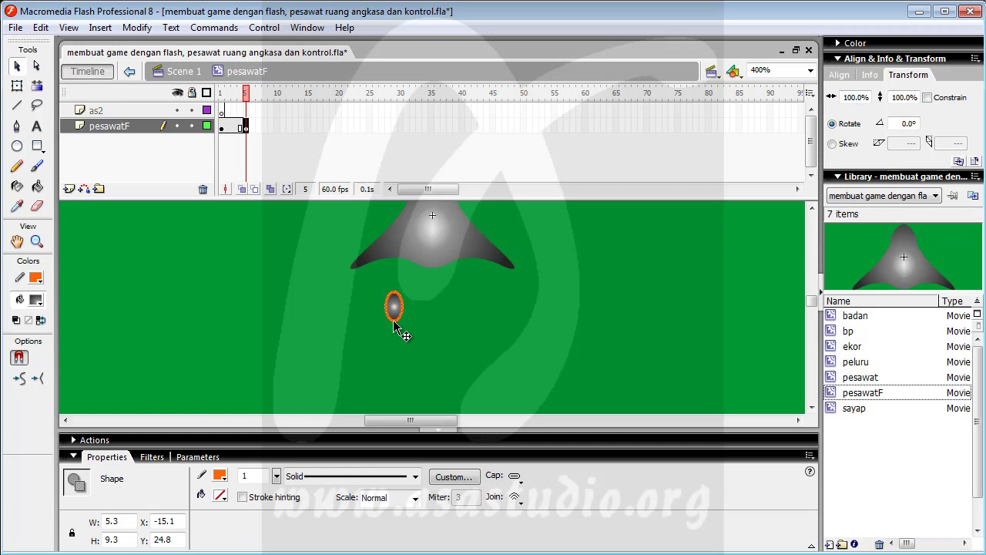
{"action": "key", "text": "Delete"}
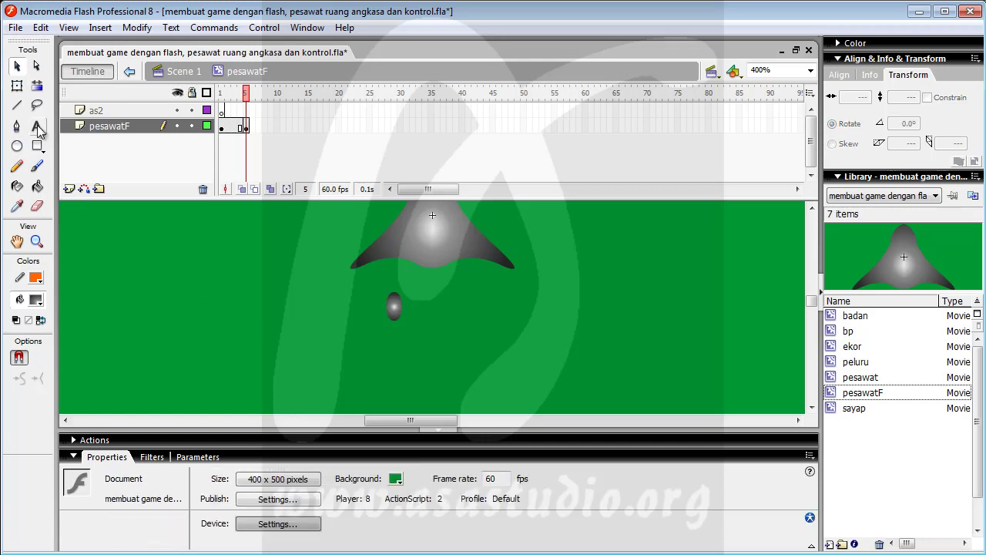
Resize the small oval to 12 px wide and 5 px high
{"action": "left_click", "coordinate": [37, 85]}
{"action": "left_click", "coordinate": [396, 312]}
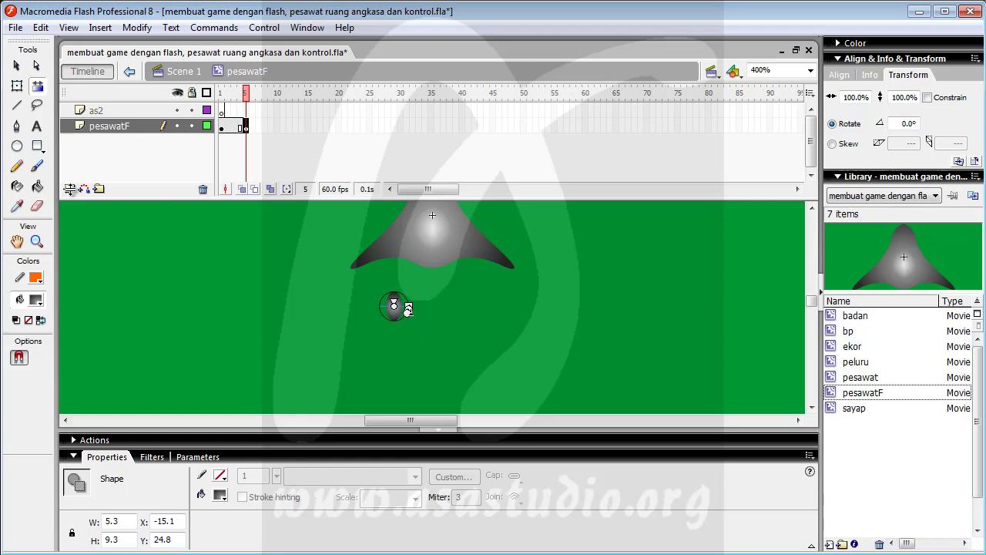
{"action": "left_click", "coordinate": [23, 69]}
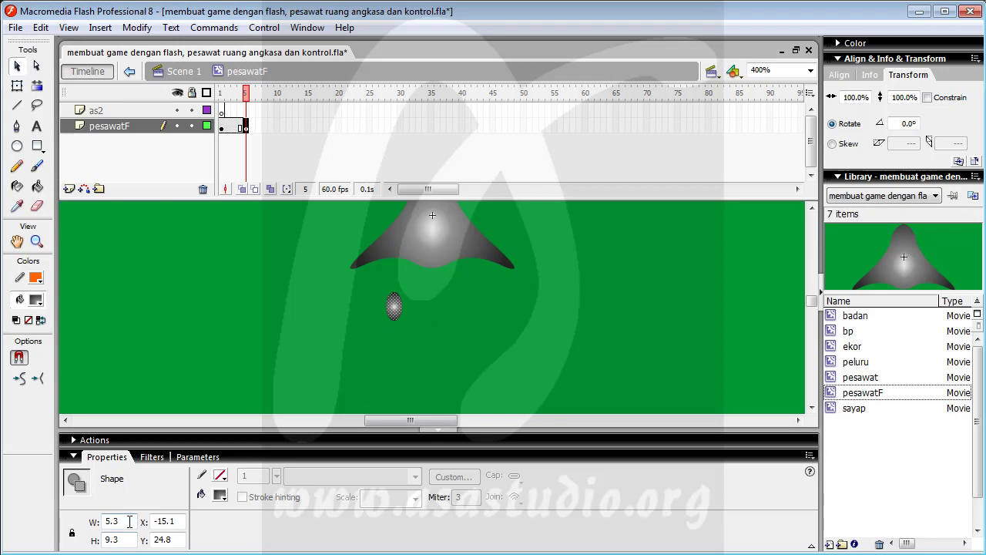
{"action": "left_click", "coordinate": [92, 524]}
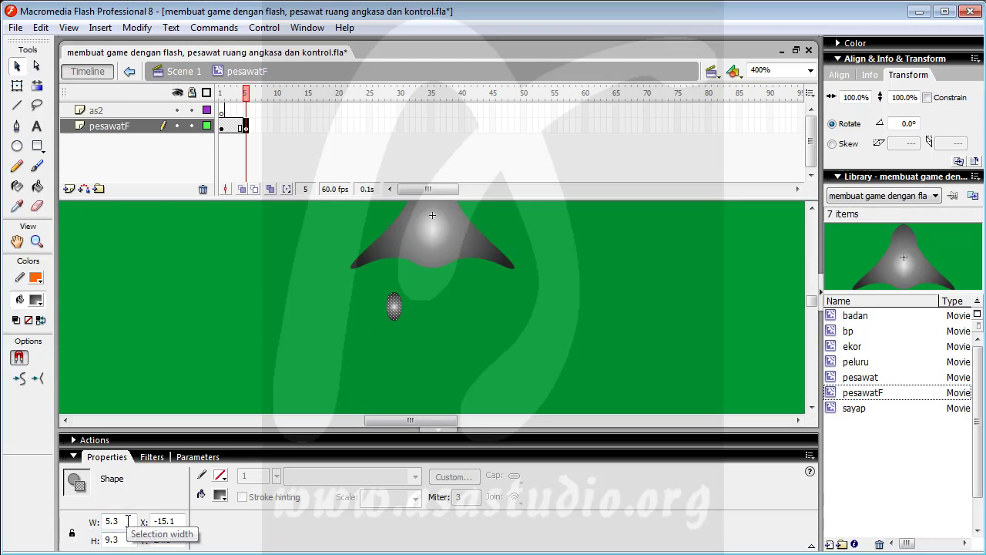
{"action": "type", "text": "12"}
{"action": "left_click", "coordinate": [123, 540]}
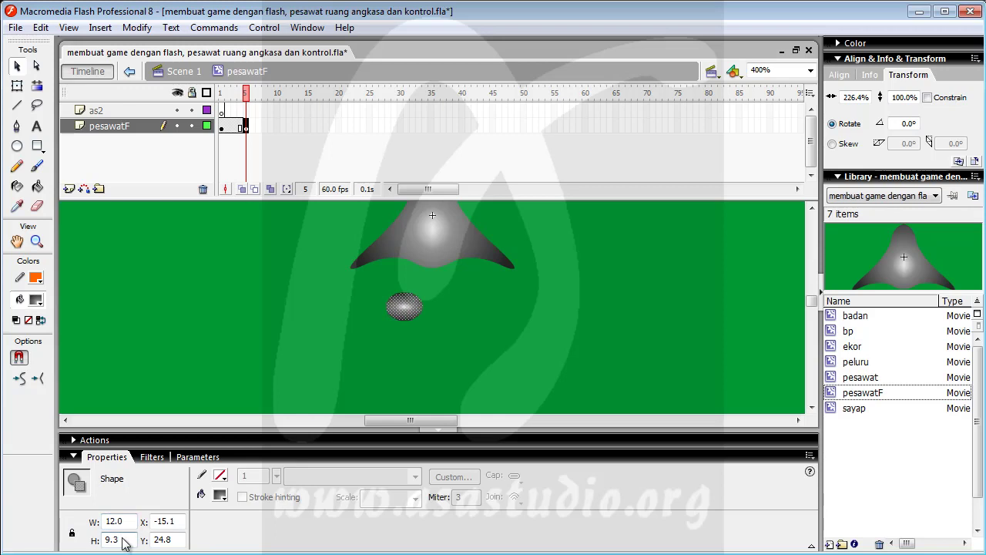
{"action": "left_click_drag", "start_coordinate": [130, 539], "coordinate": [55, 544]}
{"action": "left_click", "coordinate": [120, 520]}
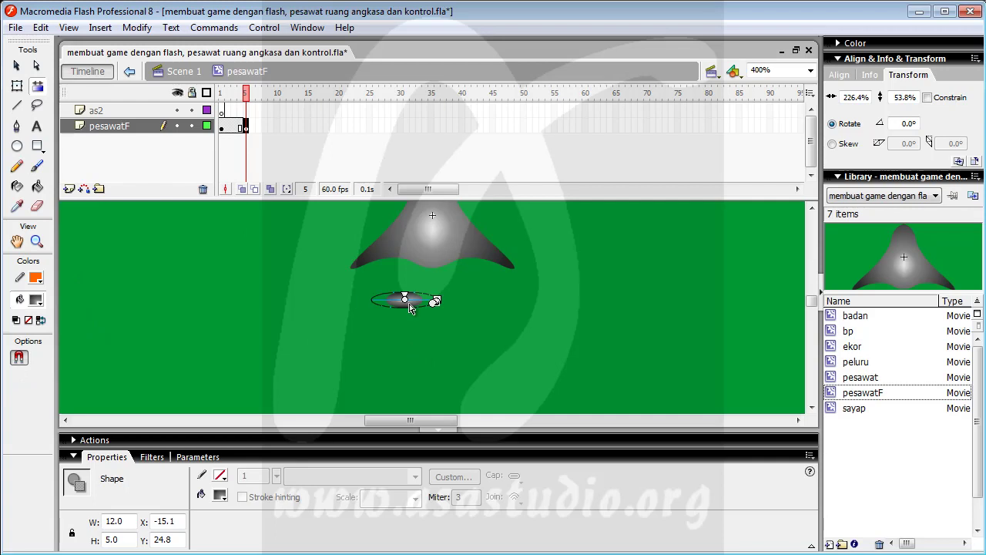
Stretch the oval's radial gradient horizontally with the Gradient Transform tool so the highlight runs along its full length
{"action": "key", "text": "ctrl+equal"}
{"action": "key", "text": "ctrl+equal"}
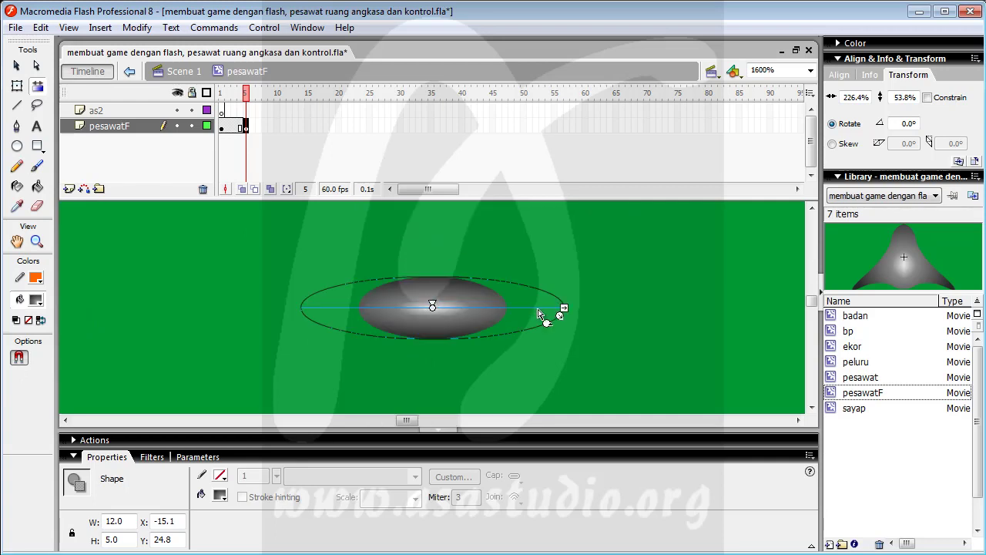
{"action": "left_click_drag", "start_coordinate": [564, 308], "coordinate": [731, 319]}
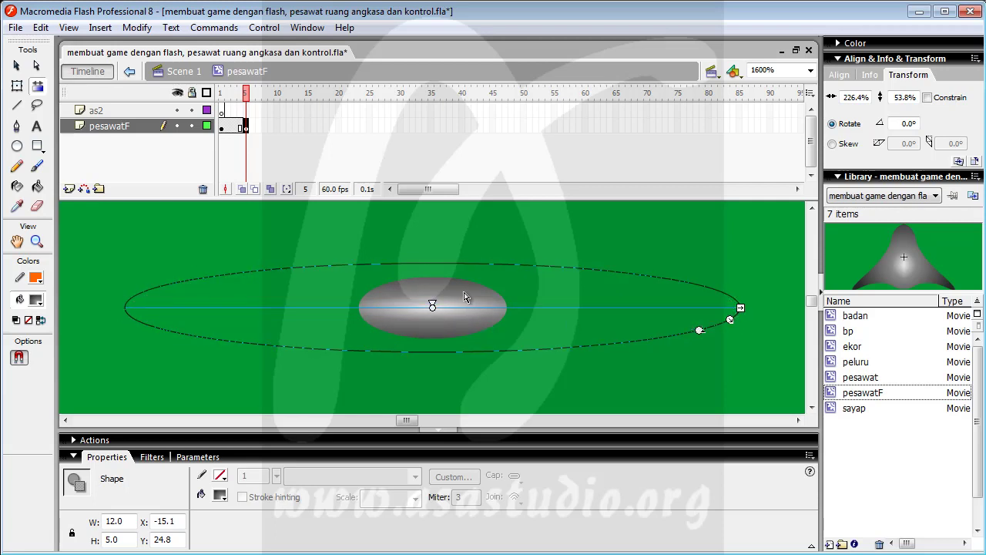
Delete the right half of the oval so only its rounded left half remains
{"action": "left_click", "coordinate": [16, 65]}
{"action": "left_click_drag", "start_coordinate": [435, 247], "coordinate": [584, 378]}
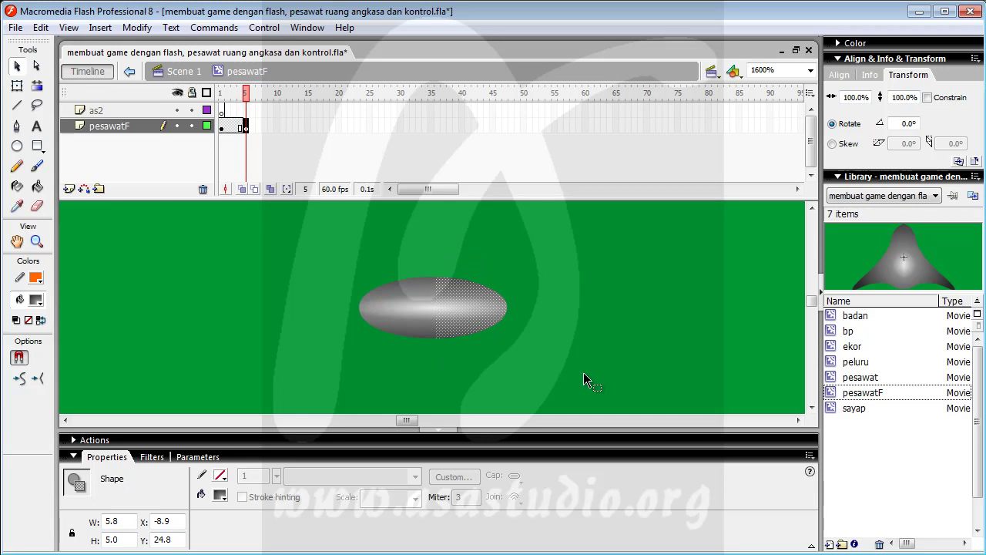
{"action": "key", "text": "Delete"}
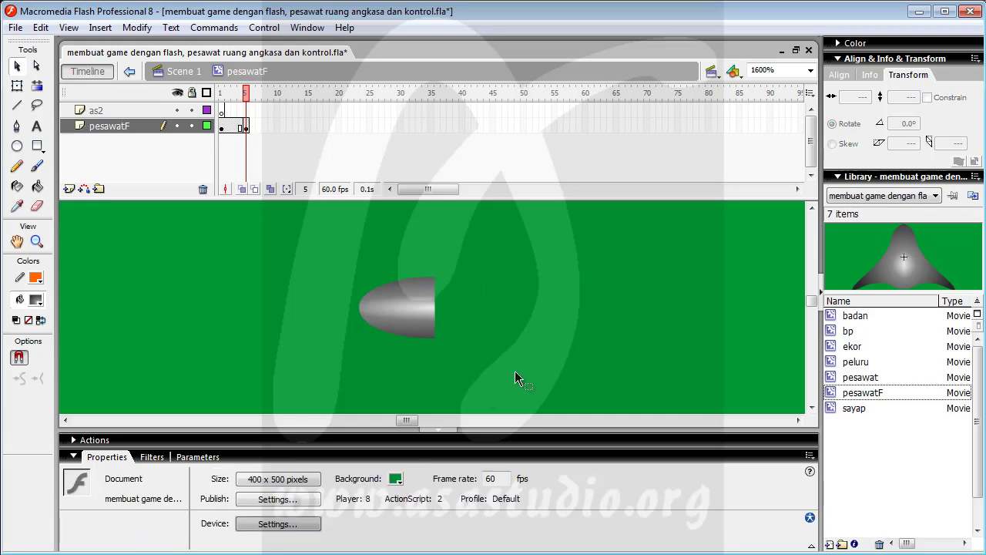
Rotate the half oval 90 degrees so its rounded end points up
{"action": "key", "text": "ctrl+minus"}
{"action": "key", "text": "ctrl+minus"}
{"action": "mouse_move", "coordinate": [383, 350]}
{"action": "left_mouse_down"}
{"action": "mouse_move", "coordinate": [462, 337]}
{"action": "mouse_move", "coordinate": [500, 292]}
{"action": "left_mouse_up"}
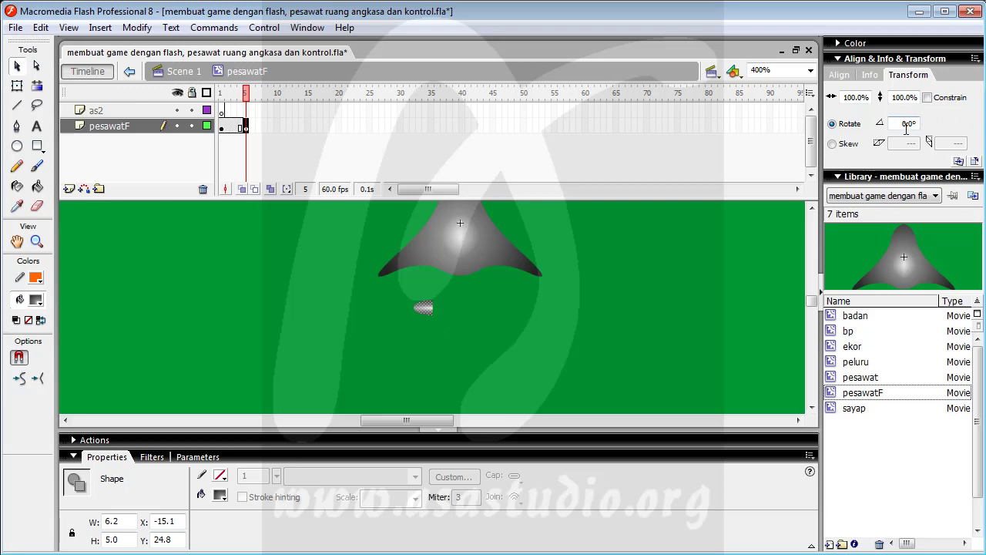
{"action": "type", "text": "9"}
{"action": "key", "text": "Return"}
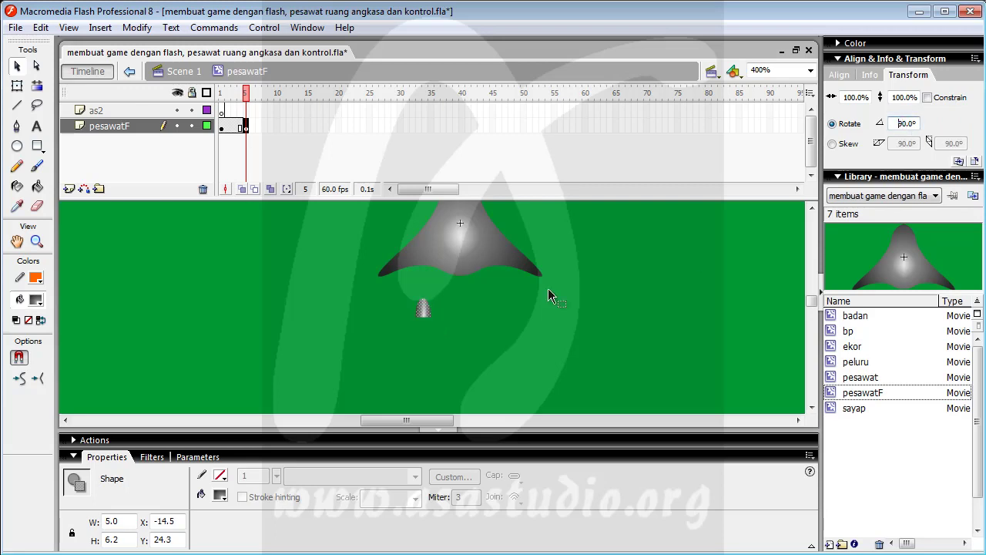
{"action": "left_click_drag", "start_coordinate": [396, 292], "coordinate": [481, 334]}
{"action": "left_click", "coordinate": [37, 278]}
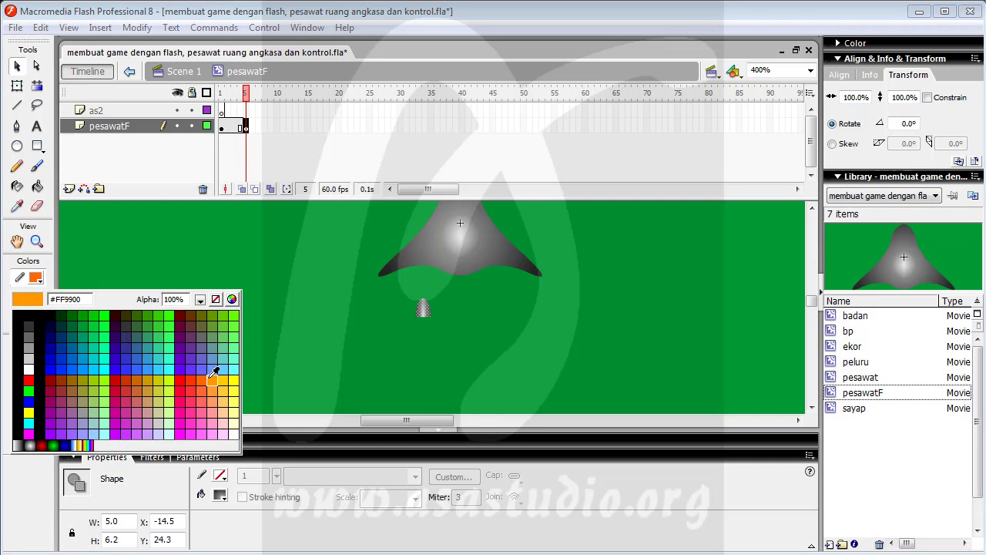
{"action": "key", "text": "Escape"}
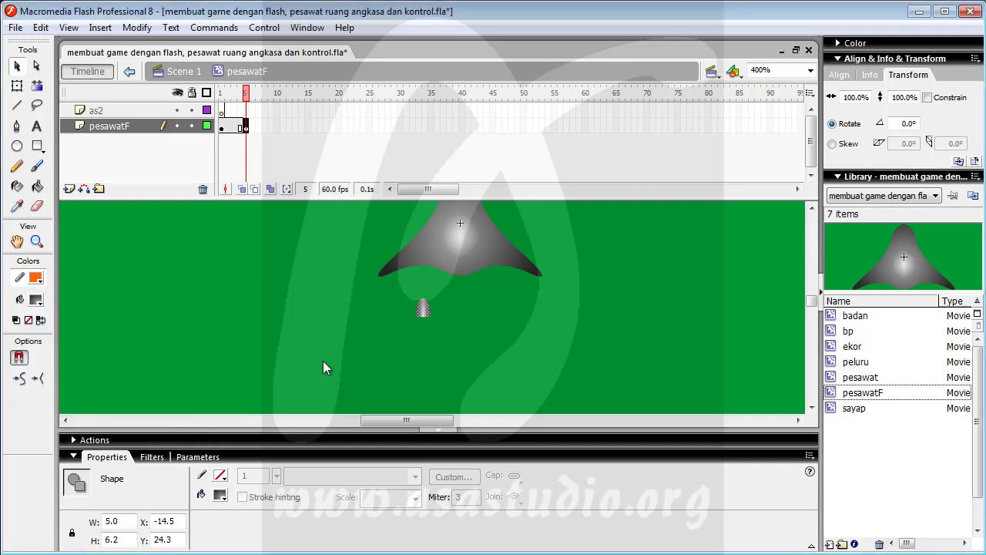
{"action": "key", "text": "ctrl+equal"}
{"action": "key", "text": "ctrl+equal"}
{"action": "key", "text": "ctrl+equal"}
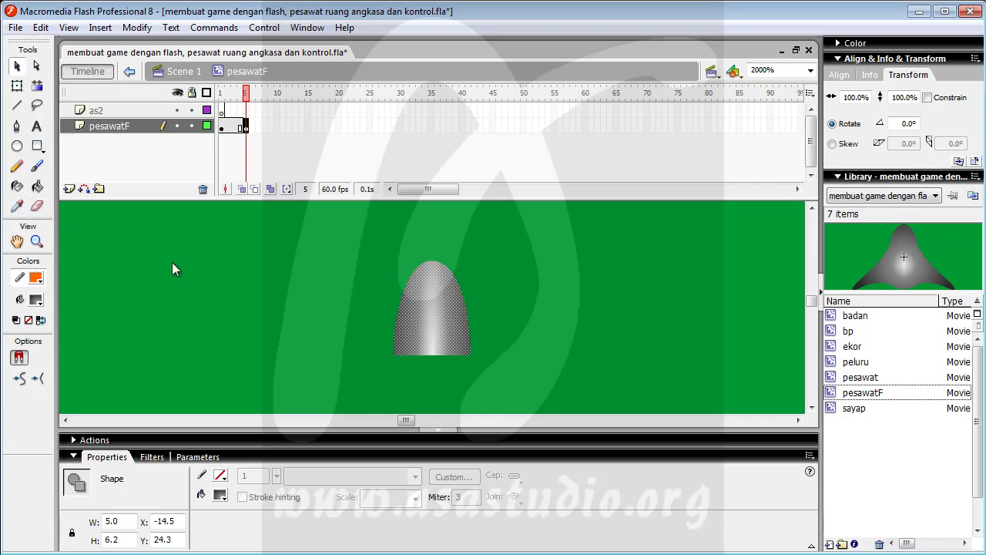
{"action": "left_click", "coordinate": [902, 58]}
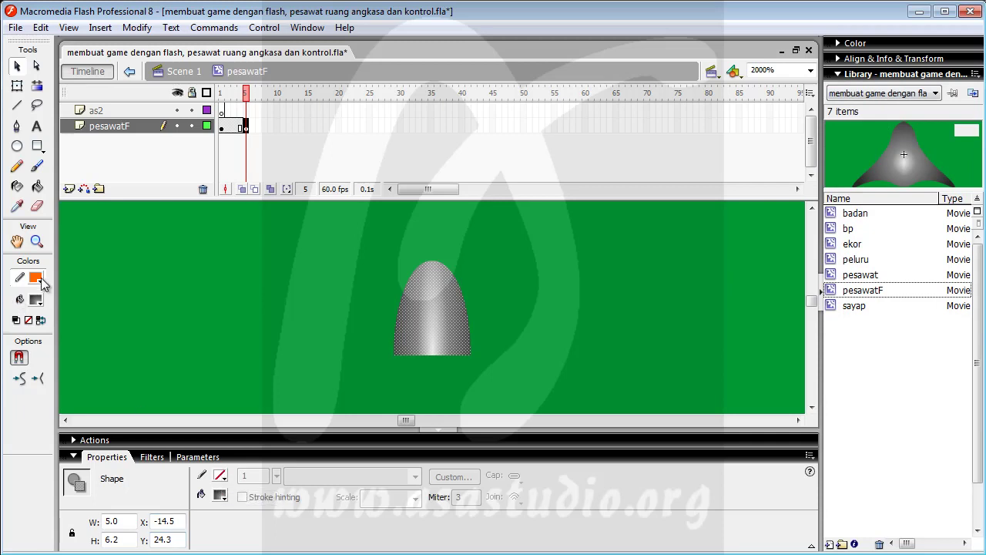
{"action": "left_click", "coordinate": [221, 478]}
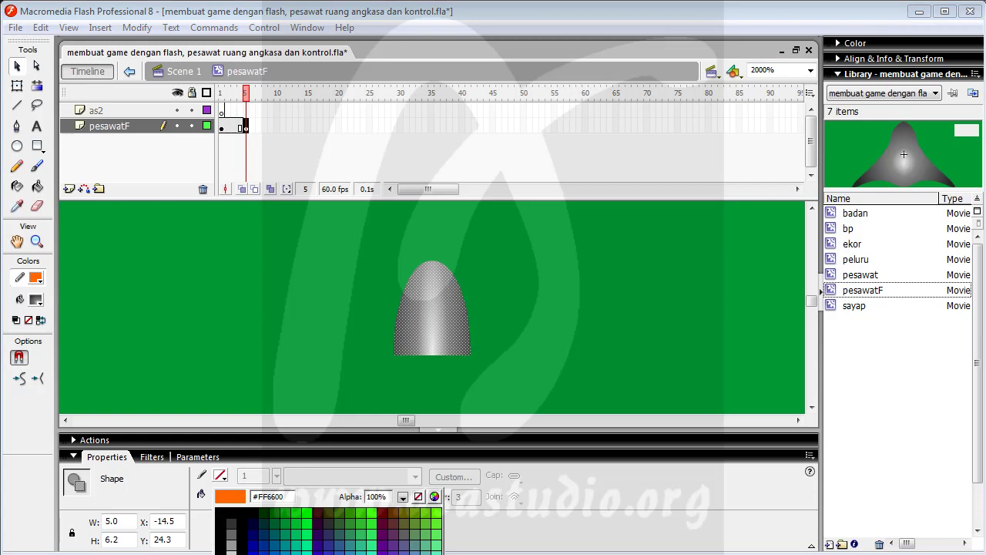
{"action": "left_click", "coordinate": [323, 542]}
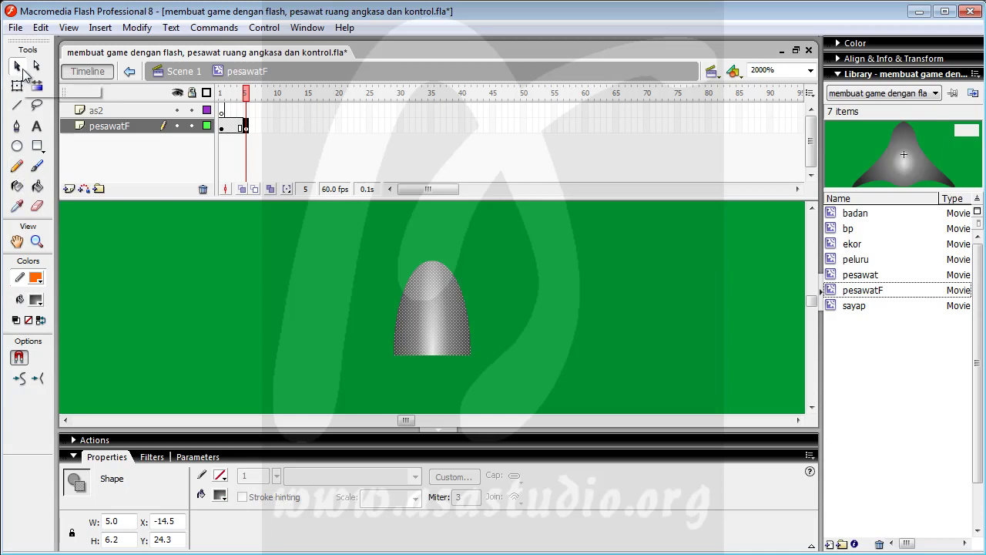
Draw a closed, jagged flame outline just below the half oval's flat end with orange lines of 0.25 stroke thickness
{"action": "left_click", "coordinate": [17, 106]}
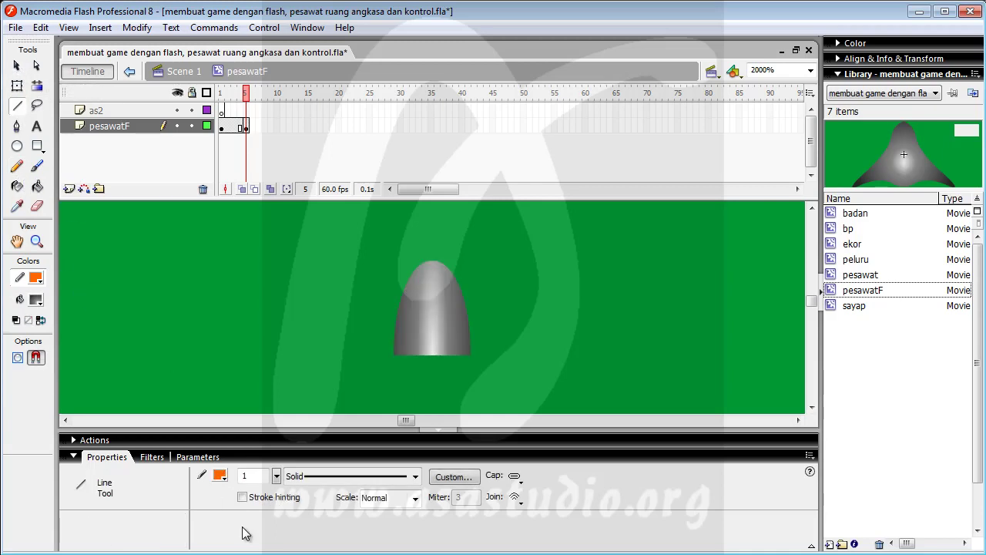
{"action": "left_click", "coordinate": [277, 476]}
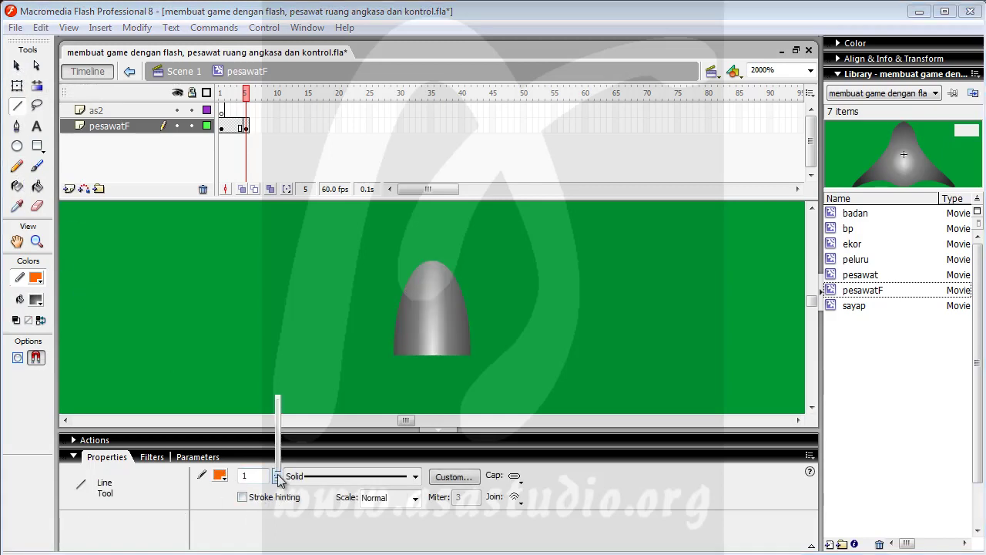
{"action": "left_click_drag", "start_coordinate": [278, 477], "coordinate": [287, 504]}
{"action": "left_click", "coordinate": [413, 365]}
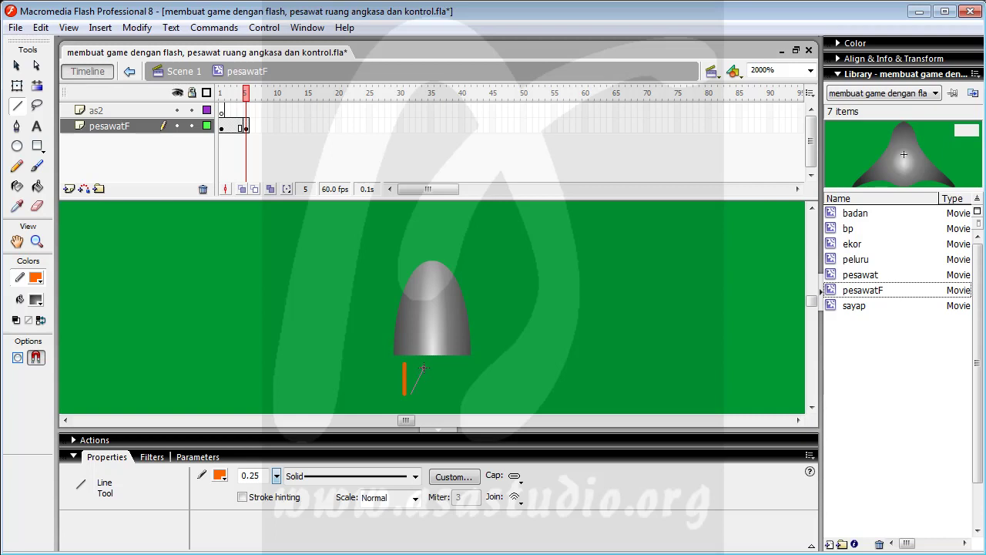
{"action": "left_click_drag", "start_coordinate": [433, 390], "coordinate": [433, 390]}
{"action": "left_click_drag", "start_coordinate": [447, 396], "coordinate": [472, 400]}
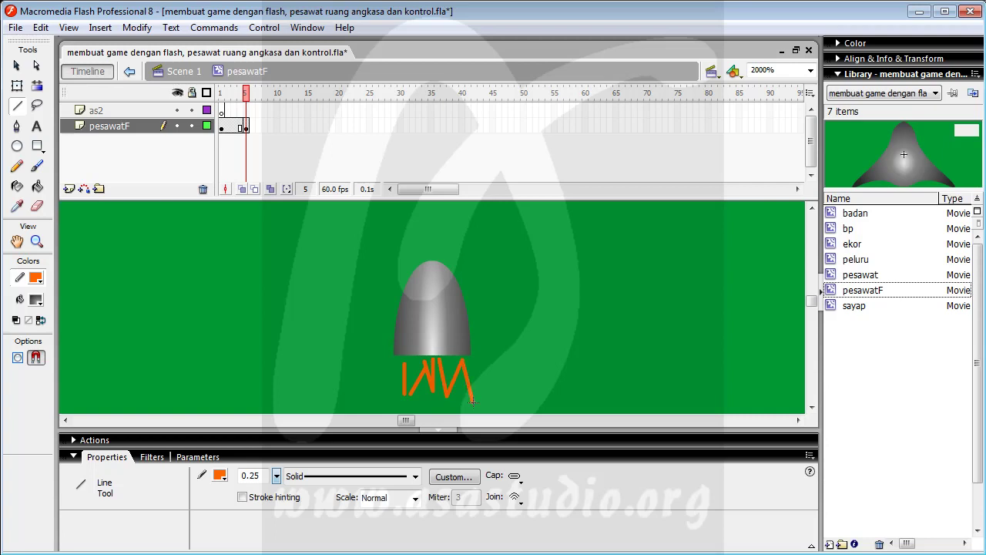
{"action": "left_click_drag", "start_coordinate": [448, 362], "coordinate": [448, 362]}
{"action": "left_click_drag", "start_coordinate": [460, 360], "coordinate": [465, 360]}
{"action": "mouse_move", "coordinate": [428, 416]}
{"action": "left_mouse_down"}
{"action": "mouse_move", "coordinate": [420, 413]}
{"action": "mouse_move", "coordinate": [432, 418]}
{"action": "left_mouse_up"}
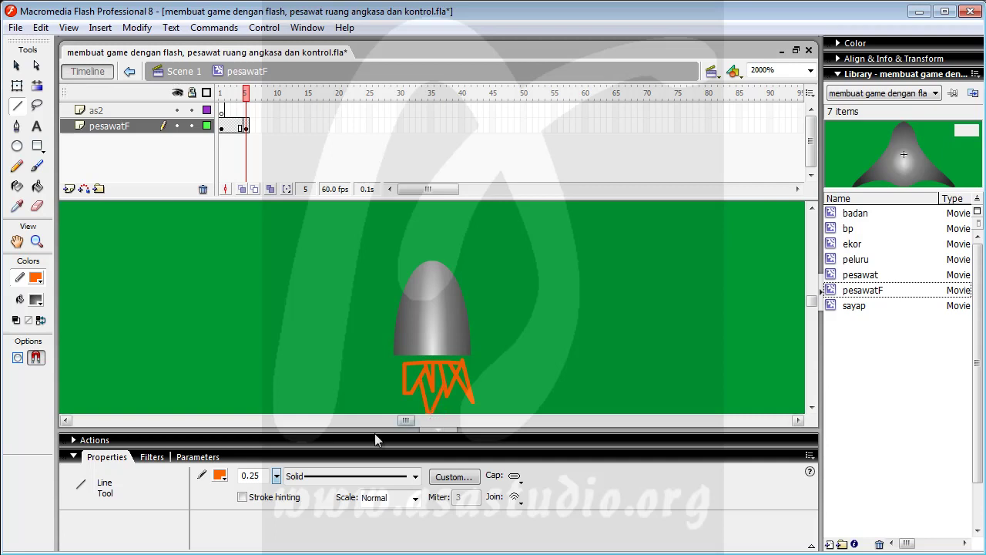
Fill all sections of the flame outline with orange #FF6600, using orange as the stroke color too
{"action": "left_click", "coordinate": [36, 279]}
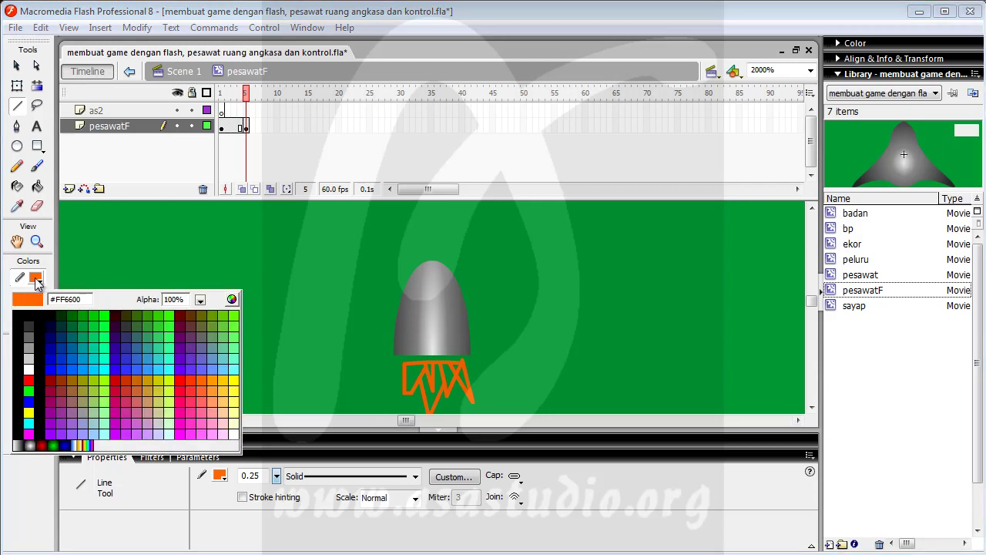
{"action": "left_click", "coordinate": [203, 378]}
{"action": "left_click", "coordinate": [35, 299]}
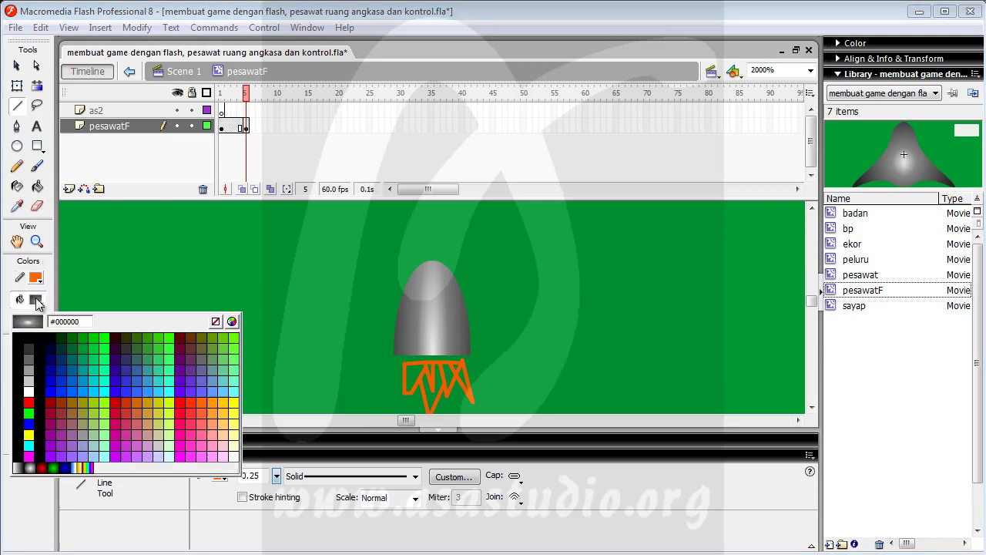
{"action": "left_click", "coordinate": [203, 395]}
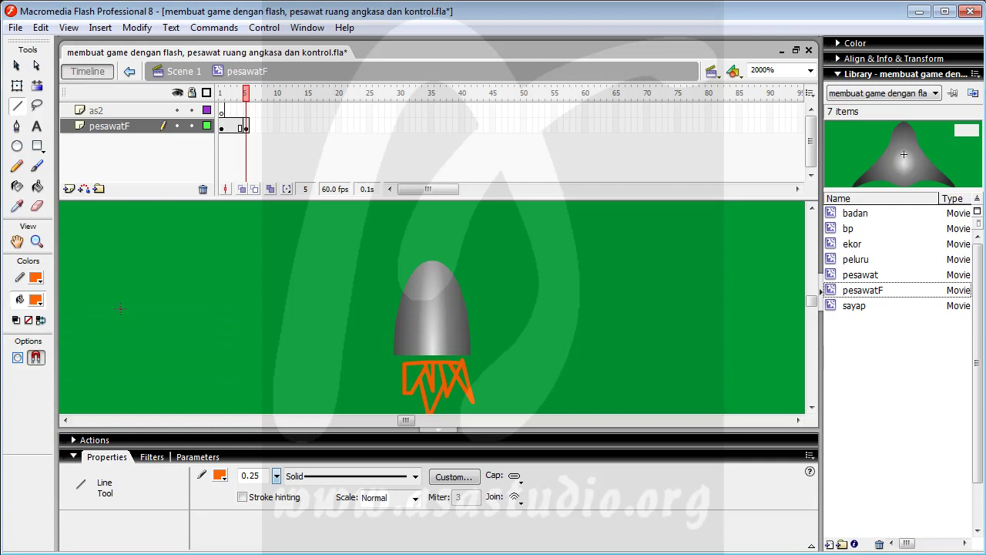
{"action": "left_click", "coordinate": [37, 186]}
{"action": "left_click", "coordinate": [433, 378]}
{"action": "left_click", "coordinate": [413, 376]}
{"action": "left_click", "coordinate": [449, 376]}
{"action": "left_click", "coordinate": [462, 371]}
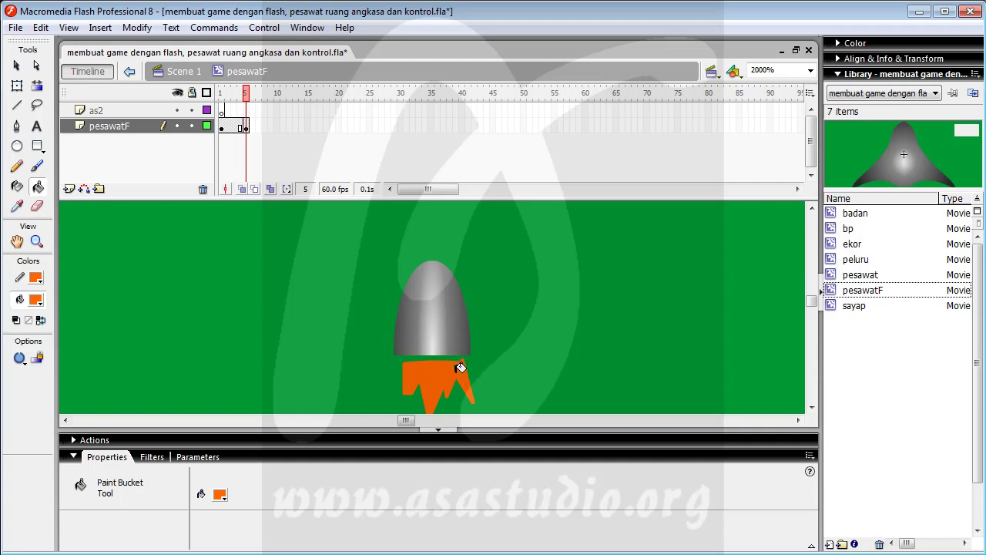
Choose a lighter orange fill color and draw a second closed, jagged flame outline to the right of the first with the 0.25 orange line
{"action": "left_click", "coordinate": [35, 300]}
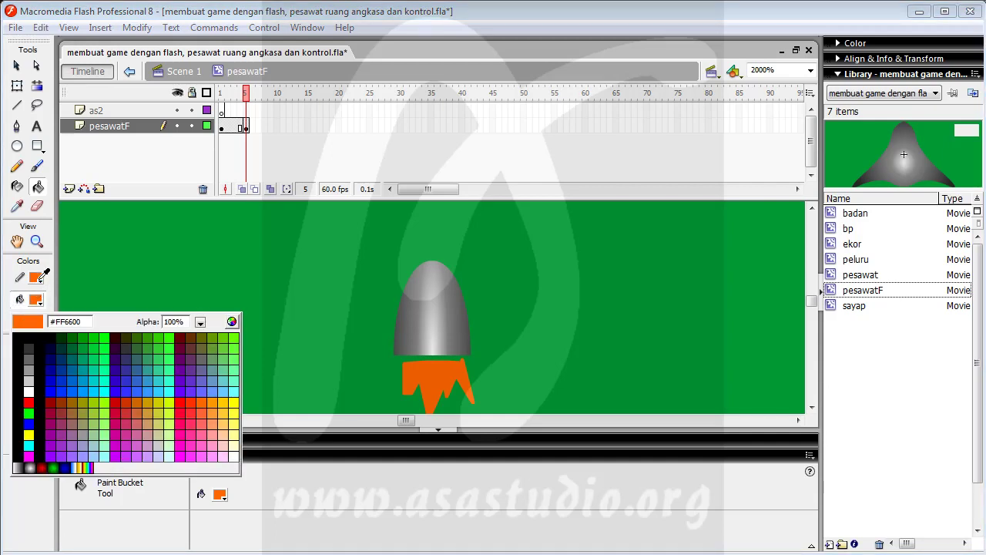
{"action": "left_click", "coordinate": [212, 401]}
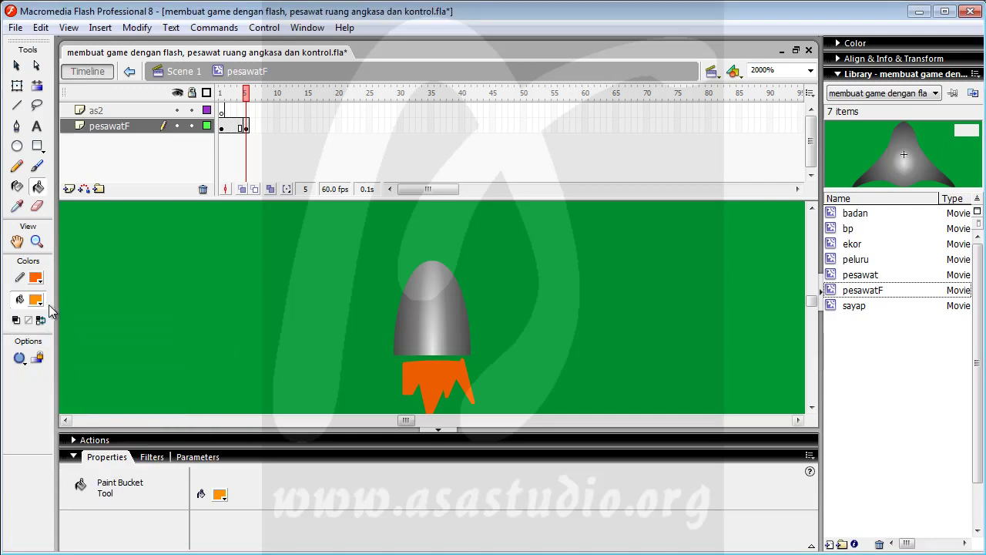
{"action": "left_click", "coordinate": [17, 106]}
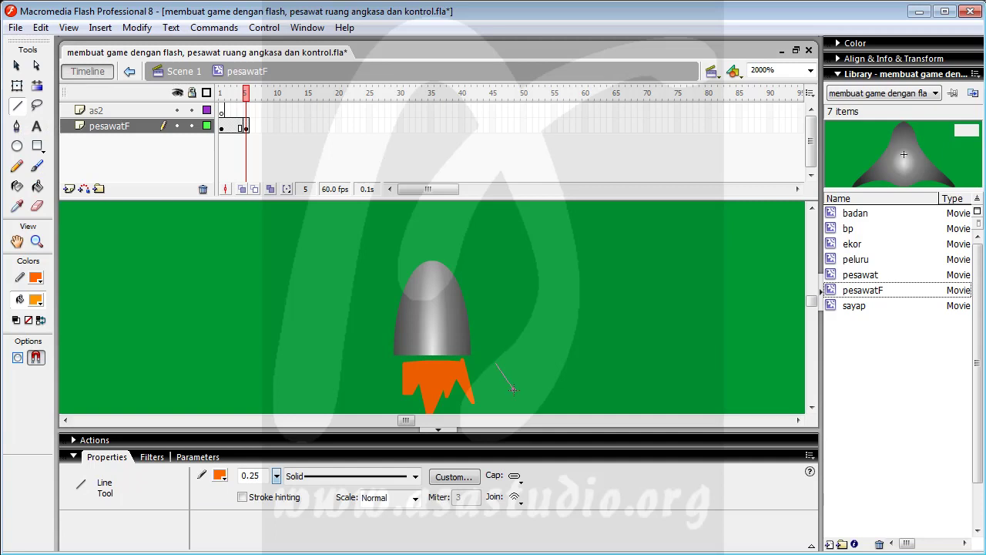
{"action": "left_click_drag", "start_coordinate": [514, 399], "coordinate": [514, 399]}
{"action": "left_click_drag", "start_coordinate": [524, 355], "coordinate": [514, 342]}
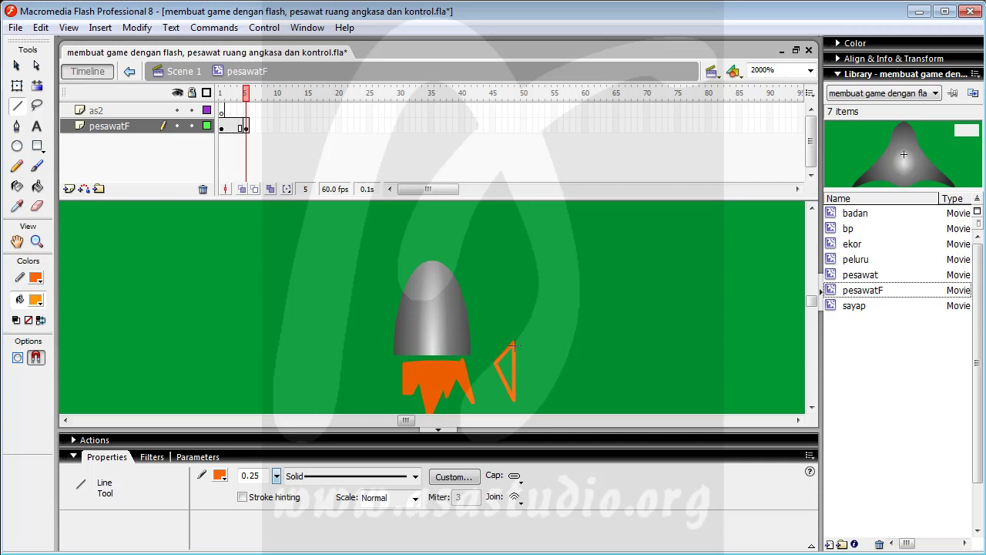
{"action": "left_click_drag", "start_coordinate": [528, 392], "coordinate": [529, 394]}
{"action": "left_click_drag", "start_coordinate": [530, 337], "coordinate": [543, 401]}
{"action": "left_click_drag", "start_coordinate": [544, 336], "coordinate": [529, 336]}
Fill all sections of the second flame outline with the lighter orange
{"action": "left_click", "coordinate": [20, 300]}
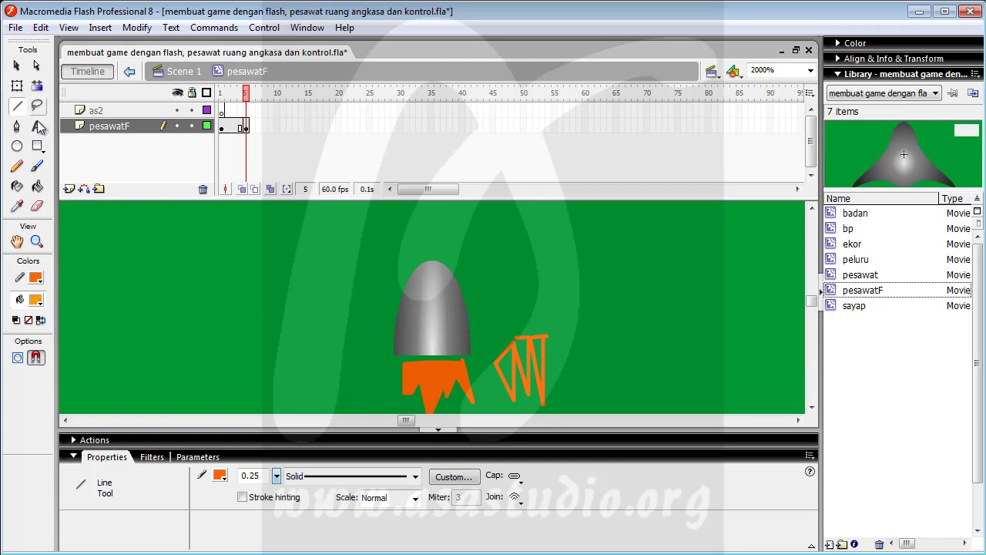
{"action": "left_click", "coordinate": [38, 186]}
{"action": "left_click", "coordinate": [514, 367]}
{"action": "left_click", "coordinate": [531, 348]}
{"action": "left_click", "coordinate": [541, 344]}
Delete the second flame's outline and nudge its rightmost section left to close the gap to the rest
{"action": "left_click", "coordinate": [16, 66]}
{"action": "left_click", "coordinate": [514, 400]}
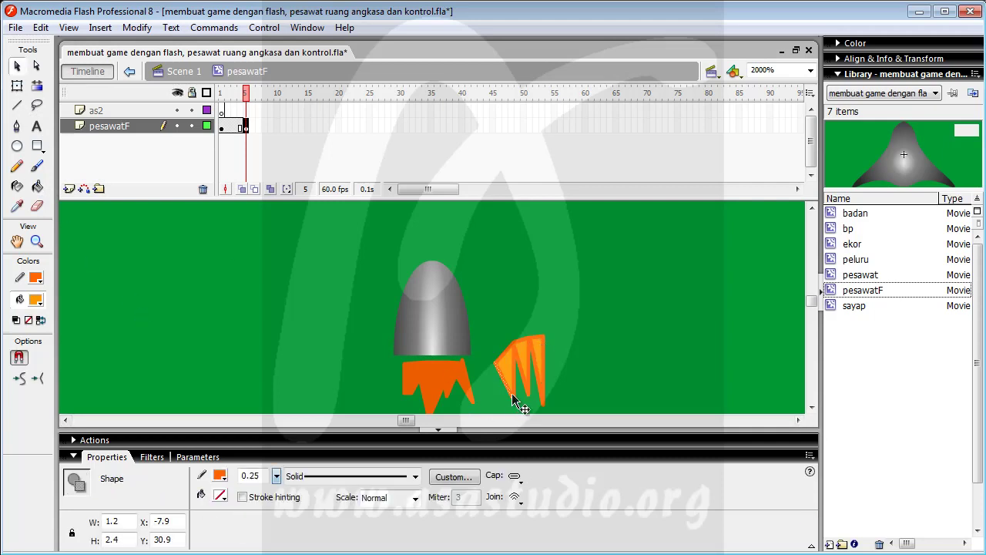
{"action": "left_click", "coordinate": [514, 400]}
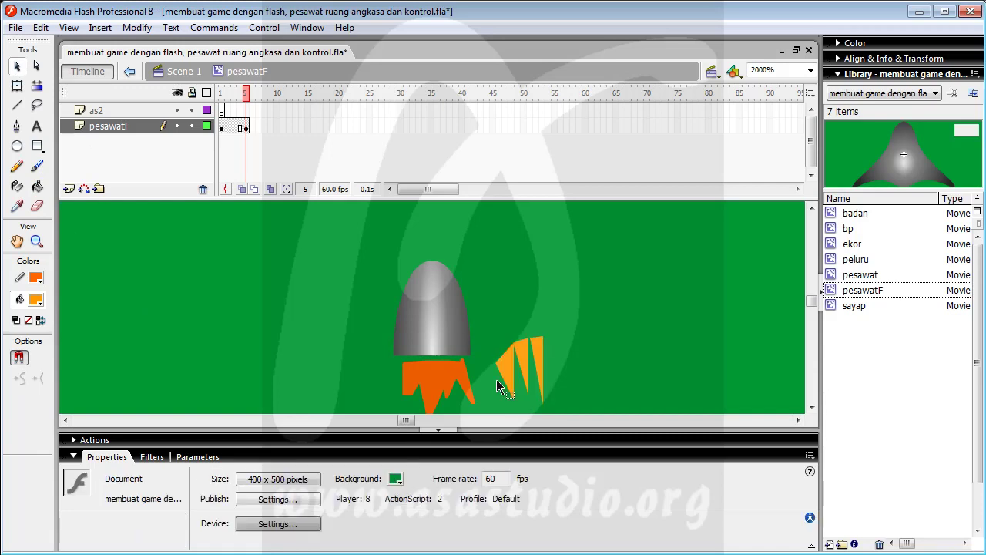
{"action": "left_click", "coordinate": [510, 369]}
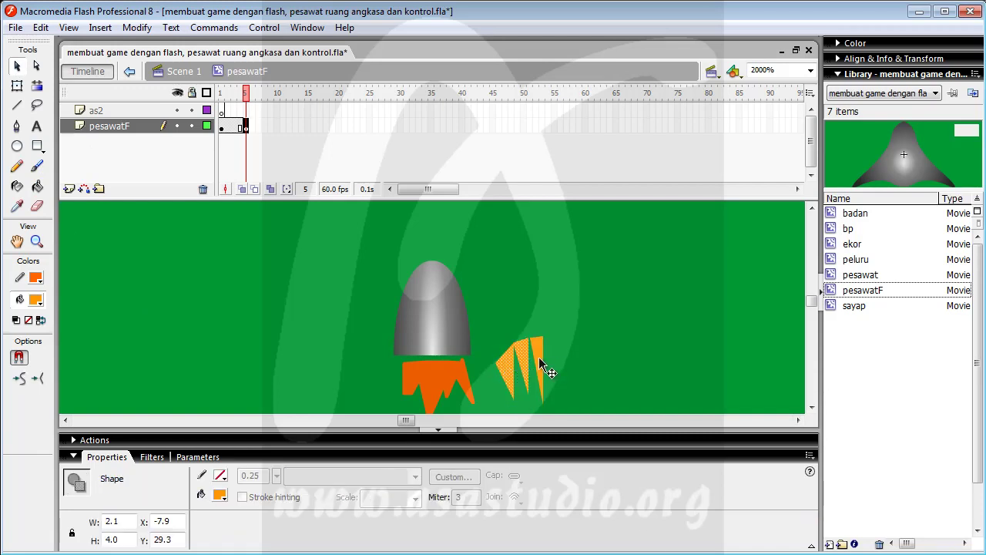
{"action": "left_click", "coordinate": [539, 359]}
{"action": "key", "text": "Left"}
{"action": "key", "text": "Left"}
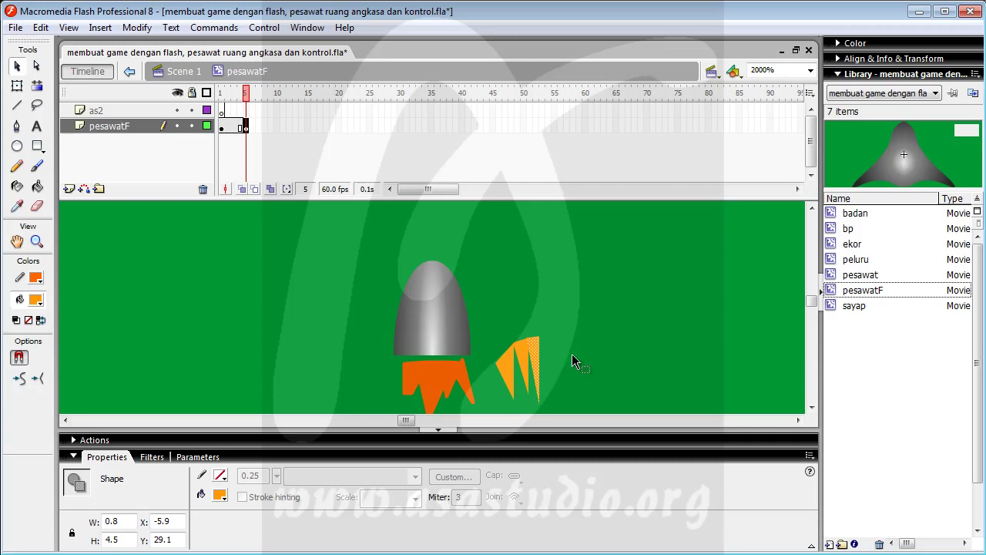
Select the whole lighter flame and scale it down to about 0.8 wide and 2.7 high
{"action": "left_click", "coordinate": [513, 375]}
{"action": "left_click_drag", "start_coordinate": [572, 322], "coordinate": [493, 423]}
{"action": "left_click", "coordinate": [17, 85]}
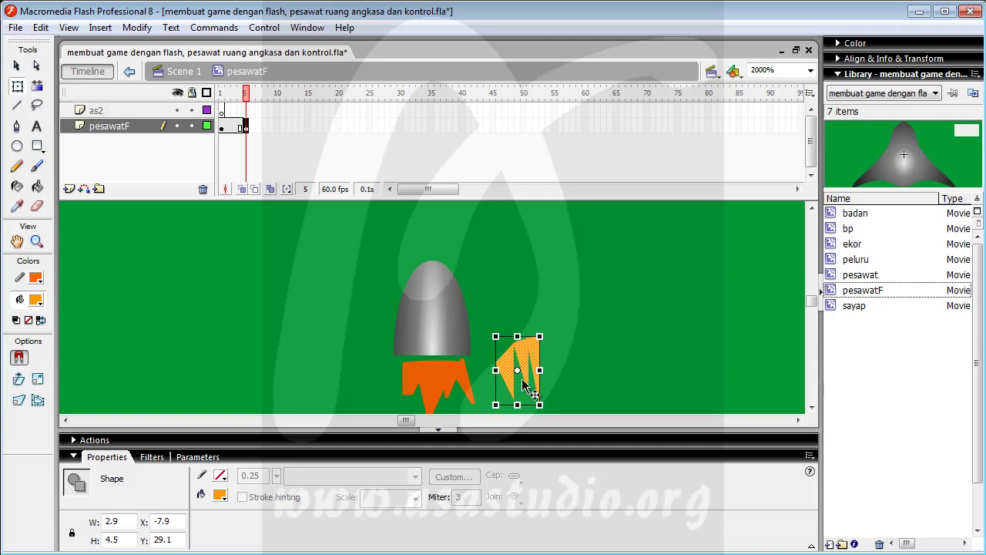
{"action": "left_click_drag", "start_coordinate": [506, 370], "coordinate": [518, 370]}
{"action": "left_click_drag", "start_coordinate": [528, 405], "coordinate": [529, 356]}
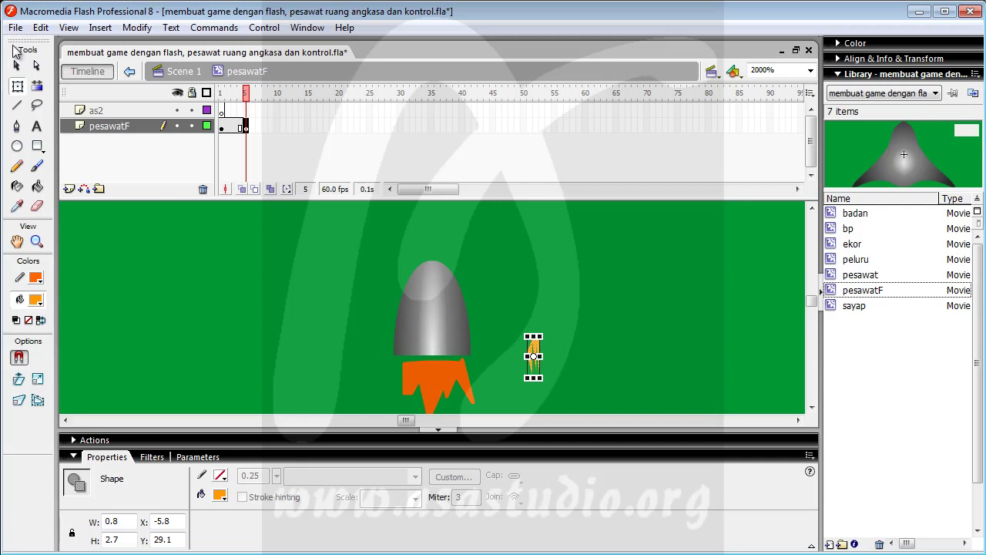
Copy the small lighter flame, paste it in place and flip the copy horizontally
{"action": "left_click", "coordinate": [40, 28]}
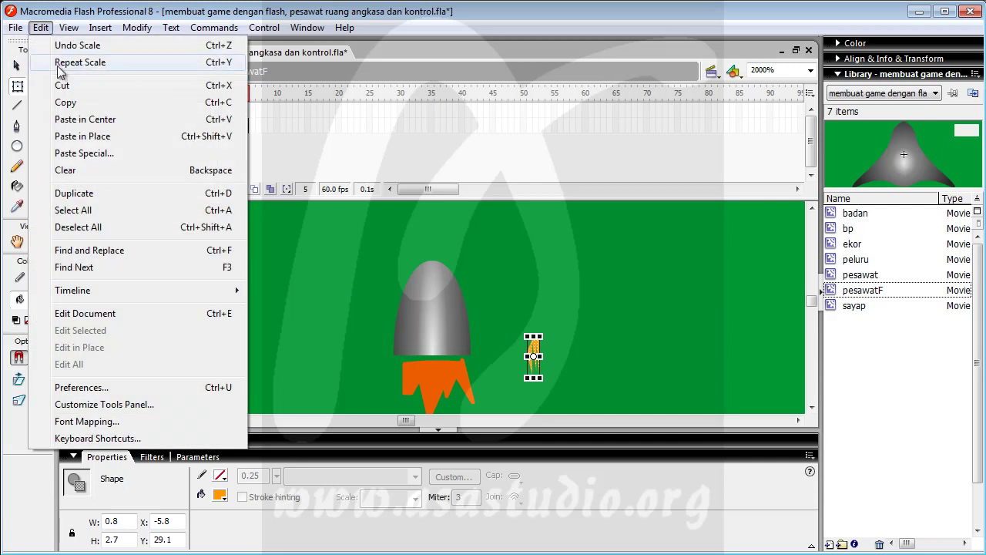
{"action": "left_click", "coordinate": [66, 101]}
{"action": "left_click", "coordinate": [40, 28]}
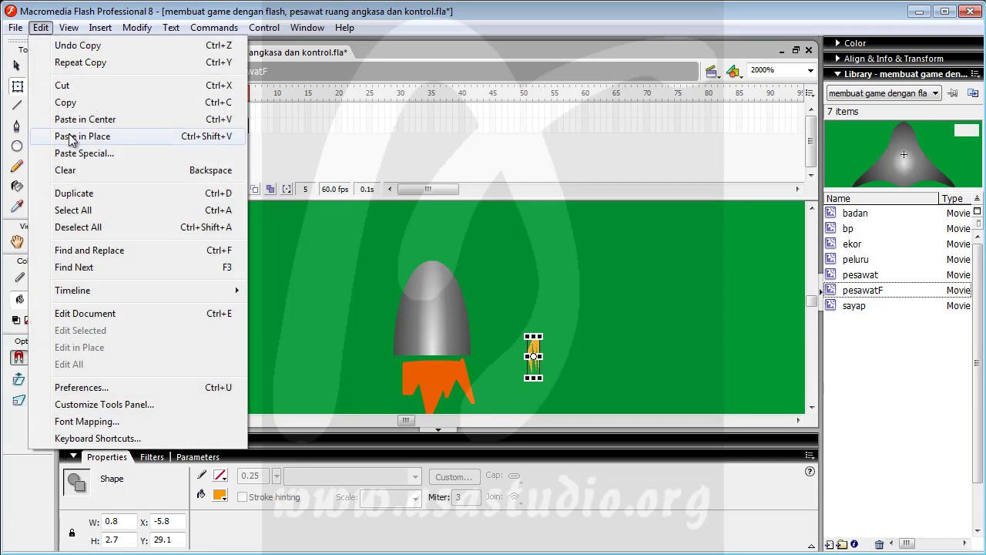
{"action": "left_click", "coordinate": [78, 137]}
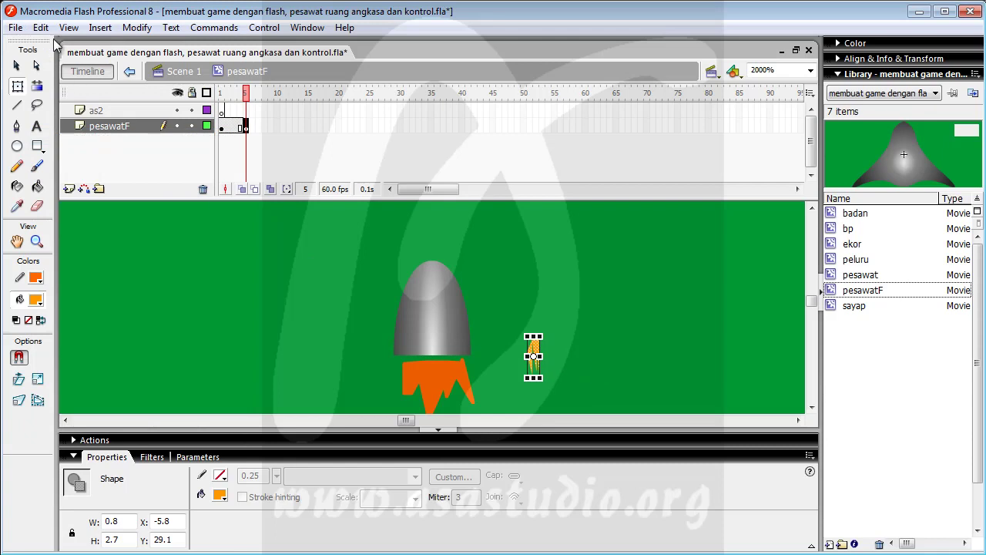
{"action": "left_click", "coordinate": [136, 27]}
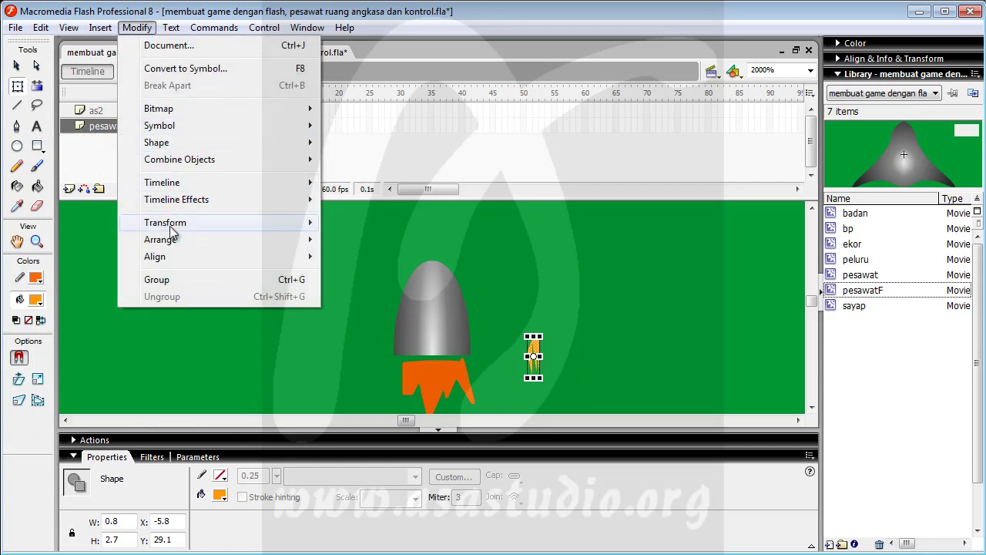
{"action": "mouse_move", "coordinate": [174, 225]}
{"action": "left_click", "coordinate": [404, 383]}
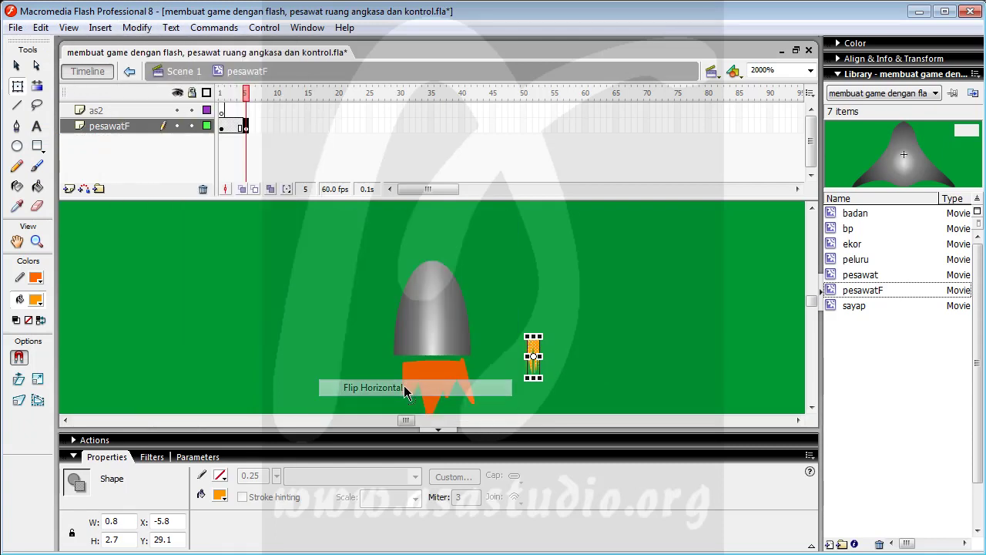
Nudge the flipped copy left to X -6.1 so both halves form one wider symmetrical flame
{"action": "key", "text": "Left"}
{"action": "key", "text": "Left"}
{"action": "key", "text": "Left"}
{"action": "key", "text": "Left"}
{"action": "key", "text": "Left"}
{"action": "key", "text": "Left"}
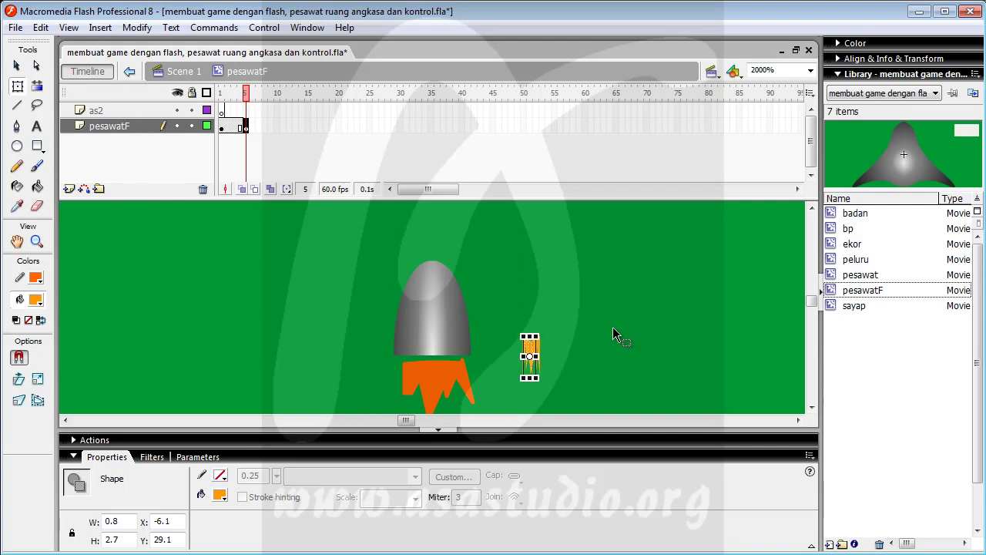
{"action": "left_click", "coordinate": [613, 326]}
Select both halves of the lighter flame and move them onto the middle of the orange flame, at X -12.5 and Y 30.6
{"action": "left_click_drag", "start_coordinate": [503, 330], "coordinate": [598, 396]}
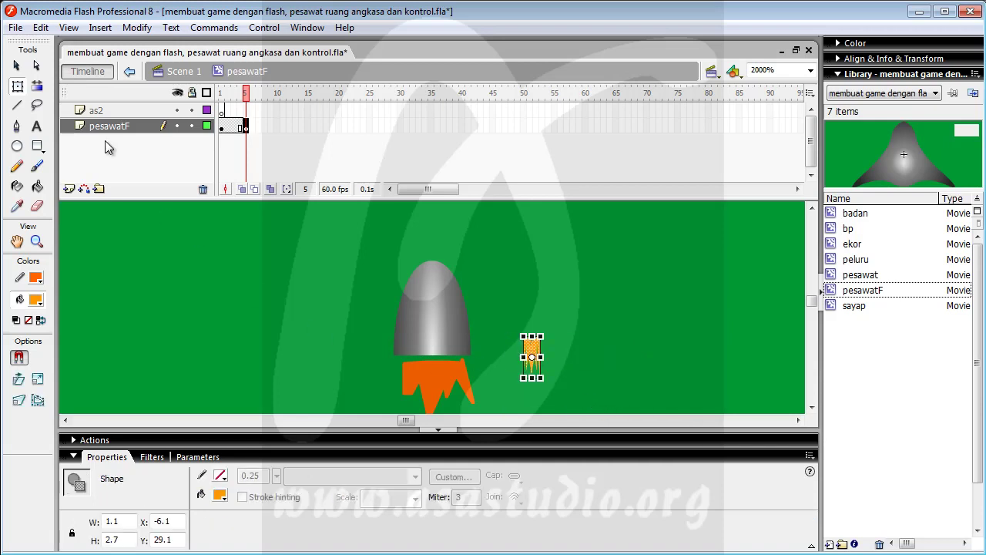
{"action": "key", "text": "Left"}
{"action": "key", "text": "Left"}
{"action": "key", "text": "Left"}
{"action": "key", "text": "Left"}
{"action": "key", "text": "Left"}
{"action": "key", "text": "Left"}
{"action": "key", "text": "Left"}
{"action": "key", "text": "Left"}
{"action": "key", "text": "Left"}
{"action": "key", "text": "Left"}
{"action": "key", "text": "Left"}
{"action": "key", "text": "Left"}
{"action": "key", "text": "Left"}
{"action": "key", "text": "Left"}
{"action": "key", "text": "Left"}
{"action": "key", "text": "Left"}
{"action": "key", "text": "Left"}
{"action": "key", "text": "Left"}
{"action": "key", "text": "Left"}
{"action": "key", "text": "Left"}
{"action": "key", "text": "Left"}
{"action": "key", "text": "Left"}
{"action": "key", "text": "Left"}
{"action": "key", "text": "Left"}
{"action": "key", "text": "Left"}
{"action": "key", "text": "Left"}
{"action": "key", "text": "Left"}
{"action": "key", "text": "Left"}
{"action": "key", "text": "Left"}
{"action": "key", "text": "Left"}
{"action": "key", "text": "Left"}
{"action": "key", "text": "Left"}
{"action": "key", "text": "Left"}
{"action": "key", "text": "Left"}
{"action": "key", "text": "Left"}
{"action": "key", "text": "Left"}
{"action": "key", "text": "Left"}
{"action": "key", "text": "Left"}
{"action": "key", "text": "Left"}
{"action": "key", "text": "Left"}
{"action": "key", "text": "Left"}
{"action": "key", "text": "Left"}
{"action": "key", "text": "Down"}
{"action": "key", "text": "Down"}
{"action": "key", "text": "Down"}
{"action": "key", "text": "Down"}
{"action": "key", "text": "Down"}
{"action": "key", "text": "Down"}
{"action": "key", "text": "Down"}
{"action": "key", "text": "Down"}
{"action": "key", "text": "Down"}
{"action": "key", "text": "Down"}
{"action": "key", "text": "Down"}
{"action": "key", "text": "Down"}
{"action": "key", "text": "Down"}
{"action": "key", "text": "Down"}
{"action": "key", "text": "Down"}
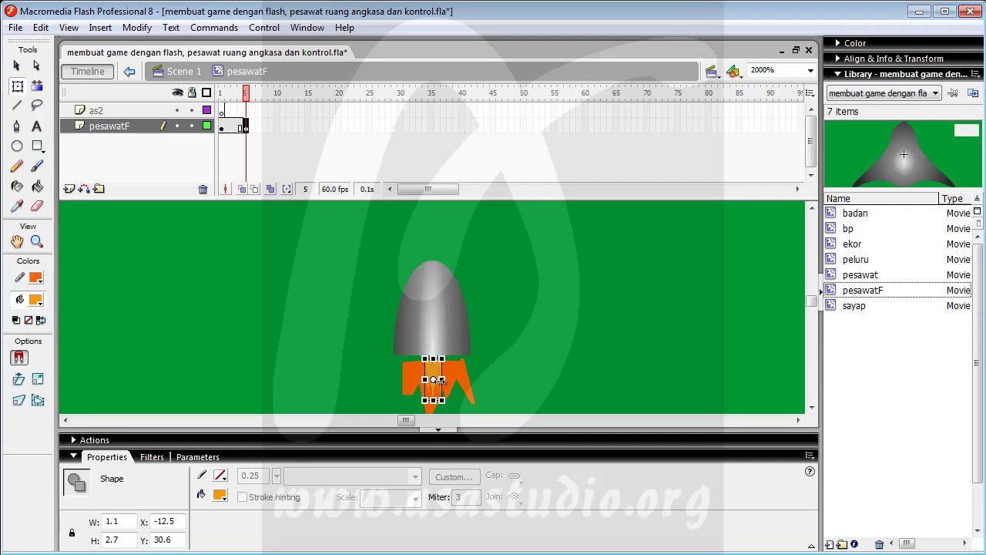
Widen the lighter flame to about 2.8 and center it under the half oval at X -13.4
{"action": "left_click_drag", "start_coordinate": [442, 379], "coordinate": [470, 378]}
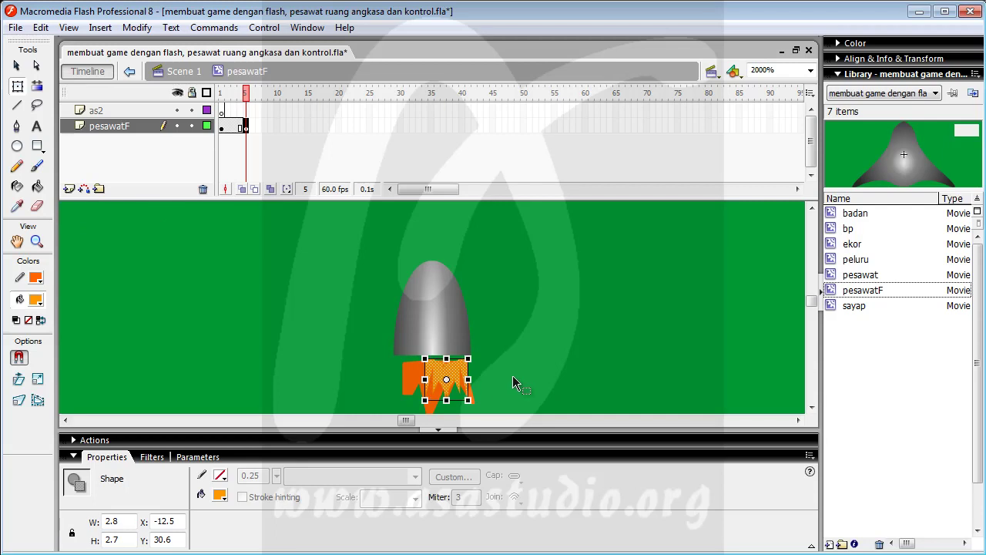
{"action": "key", "text": "Left"}
{"action": "key", "text": "Left"}
{"action": "key", "text": "Left"}
{"action": "key", "text": "Left"}
{"action": "key", "text": "Left"}
{"action": "key", "text": "Left"}
{"action": "key", "text": "Left"}
{"action": "key", "text": "Left"}
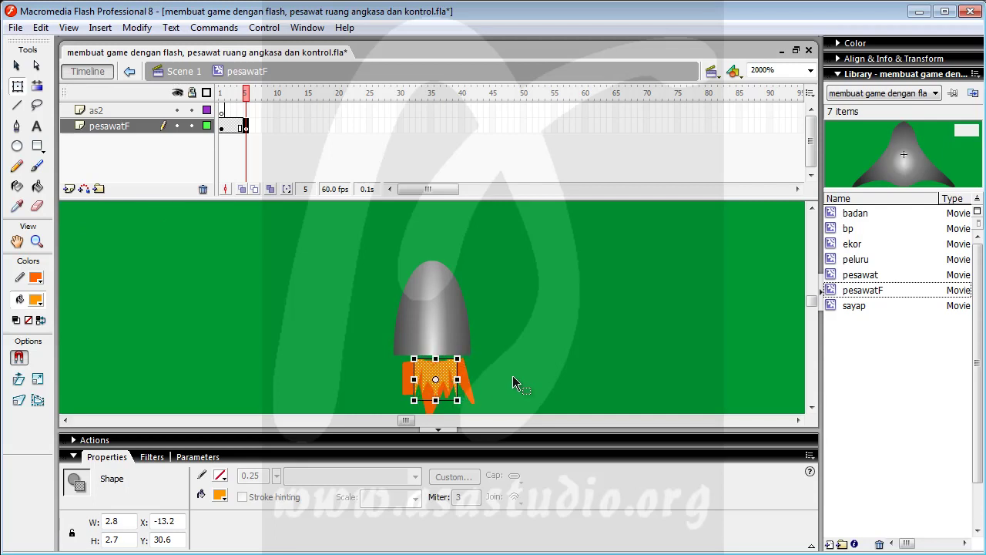
{"action": "key", "text": "Left"}
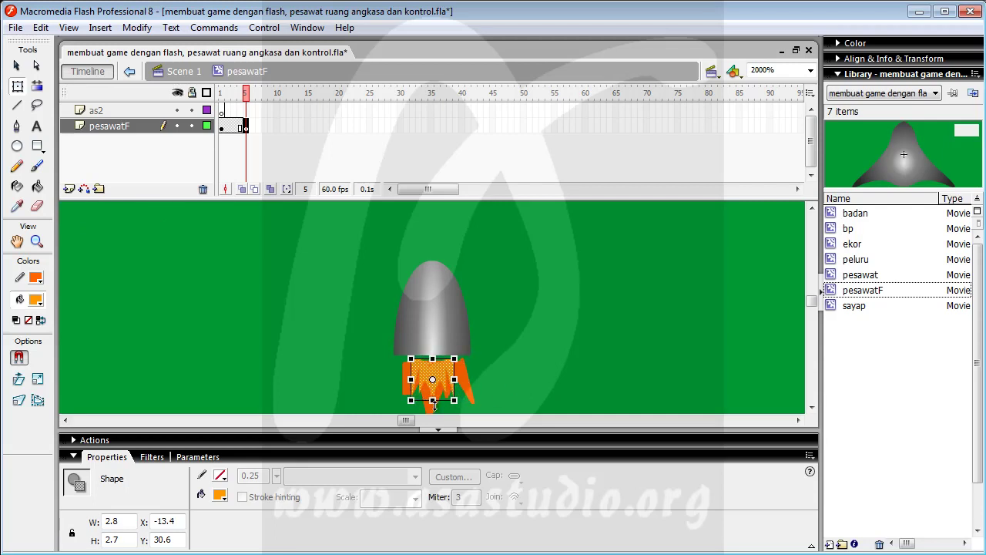
Shorten the lighter flame to about 1.9 high and lower it to Y 30.8 within the orange flame
{"action": "left_click_drag", "start_coordinate": [433, 400], "coordinate": [433, 378]}
{"action": "key", "text": "Down"}
{"action": "key", "text": "Down"}
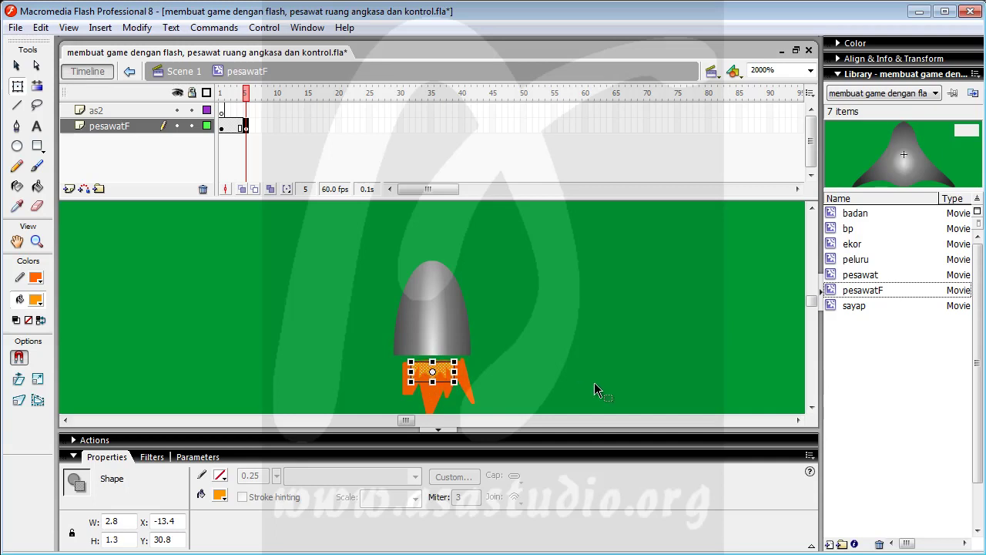
{"action": "left_click_drag", "start_coordinate": [433, 382], "coordinate": [433, 391]}
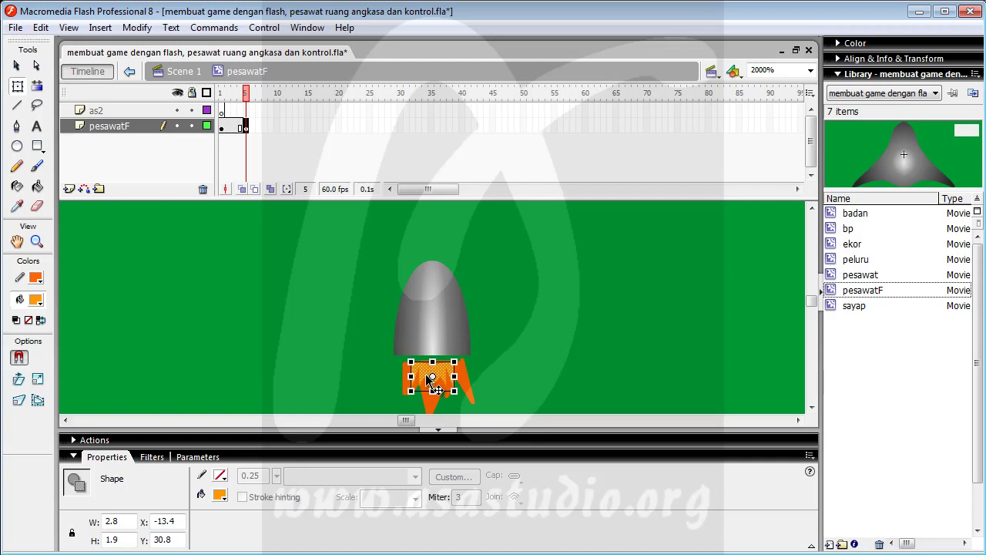
{"action": "left_click", "coordinate": [378, 386]}
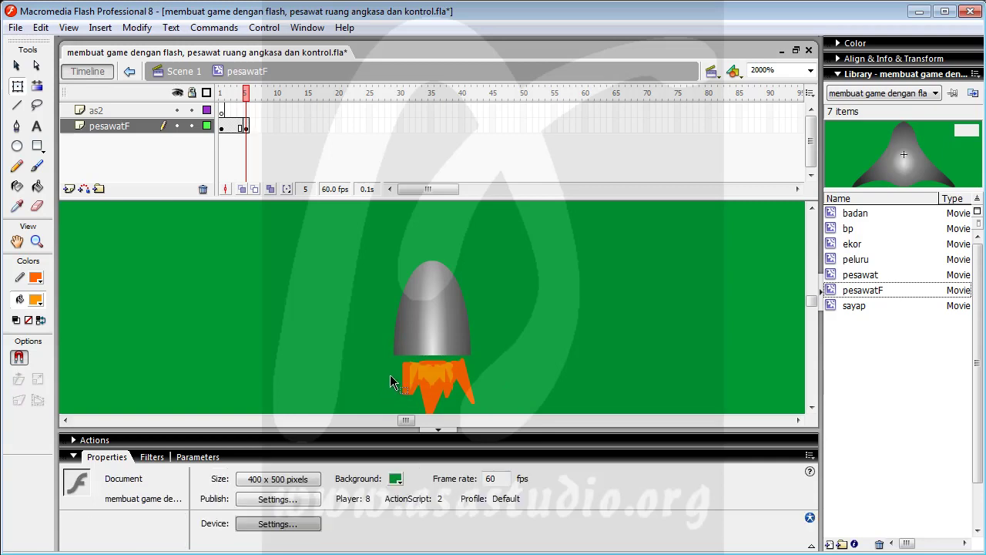
Zoom out to 500% and bring the whole thruster with its flame into view
{"action": "left_click_drag", "start_coordinate": [815, 301], "coordinate": [814, 301]}
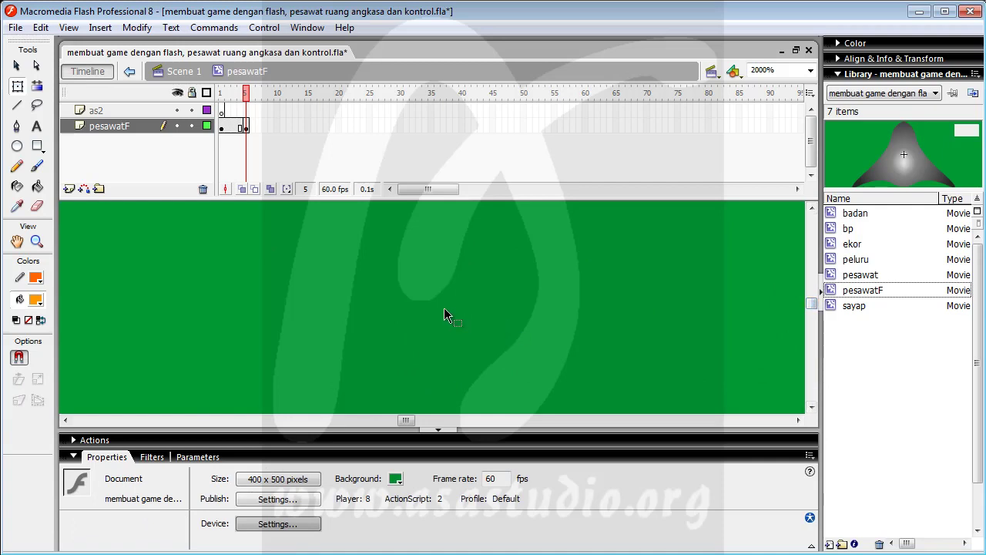
{"action": "key", "text": "ctrl+minus"}
{"action": "key", "text": "ctrl+minus"}
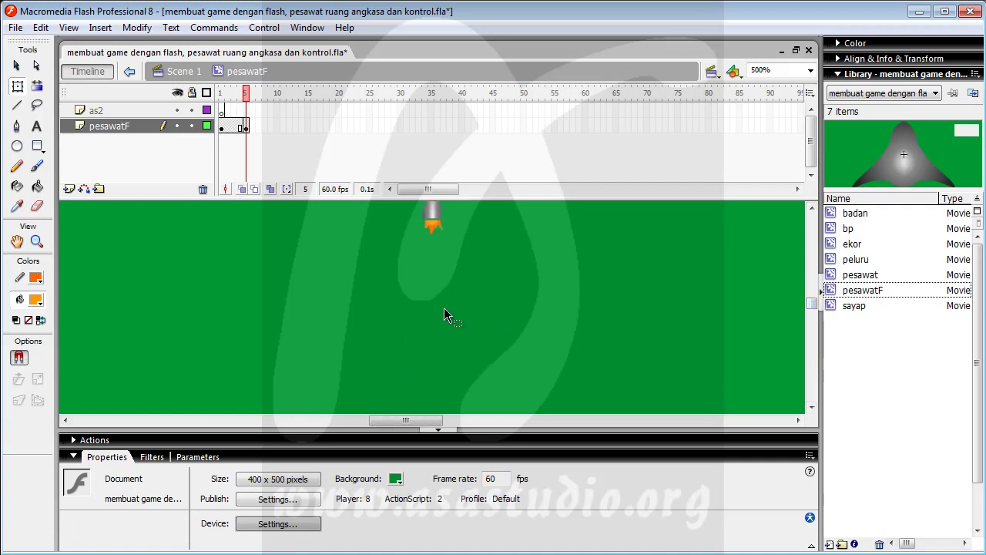
{"action": "left_click", "coordinate": [811, 208]}
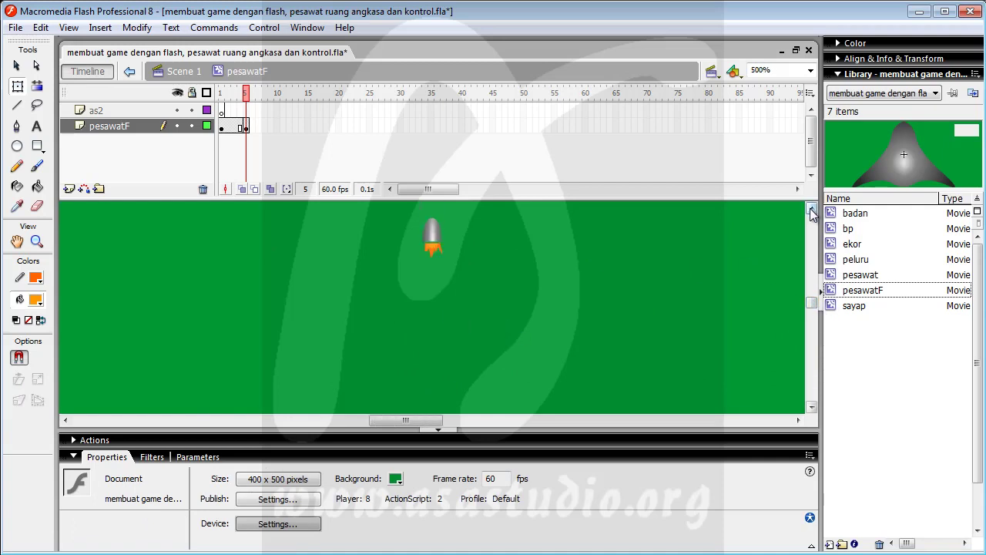